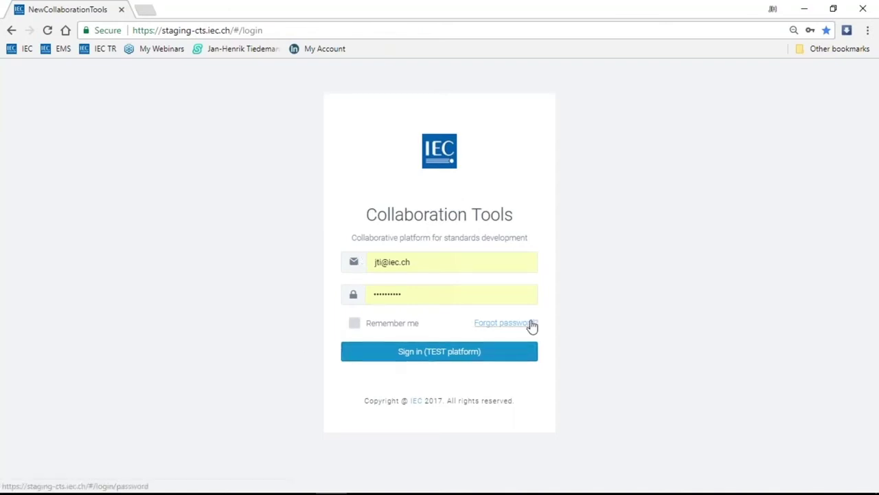
Sign in to the Collaboration Tools test platform with the prefilled account credentials.
click(467, 357)
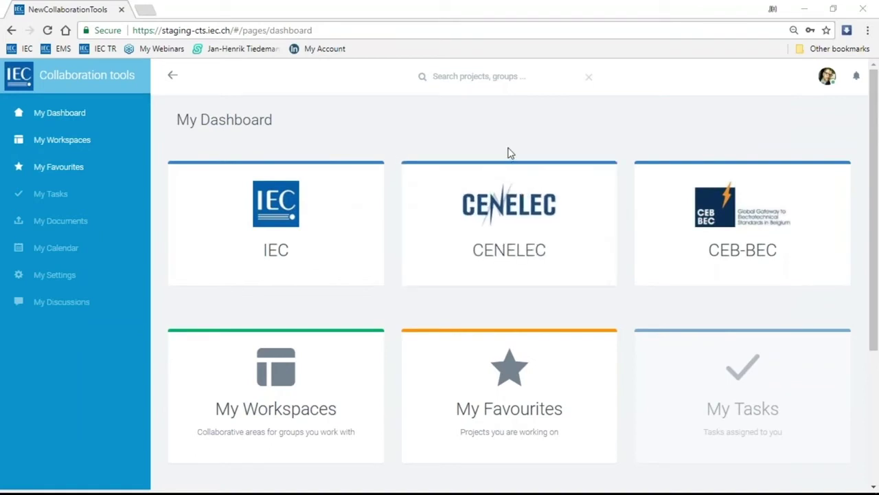
click(275, 213)
Look through the notifications list and the account menu options, closing each one after viewing.
click(858, 77)
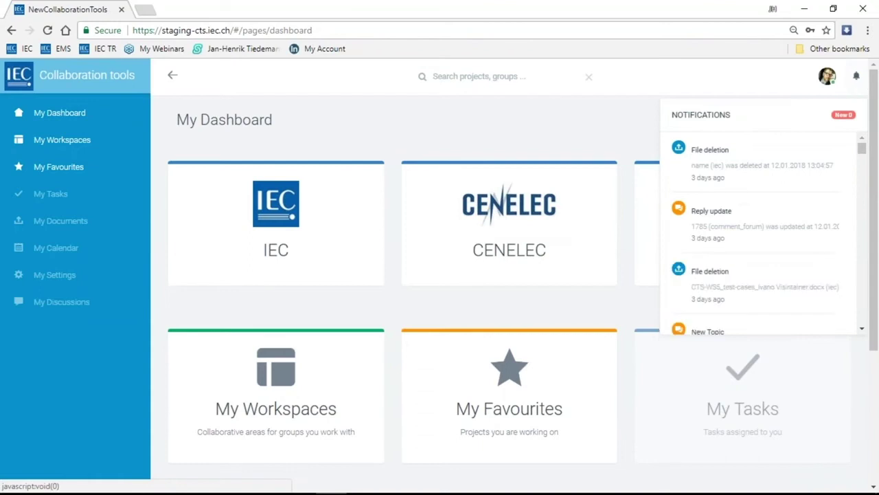
drag(862, 147, 864, 157)
scroll(864, 156, up, 5)
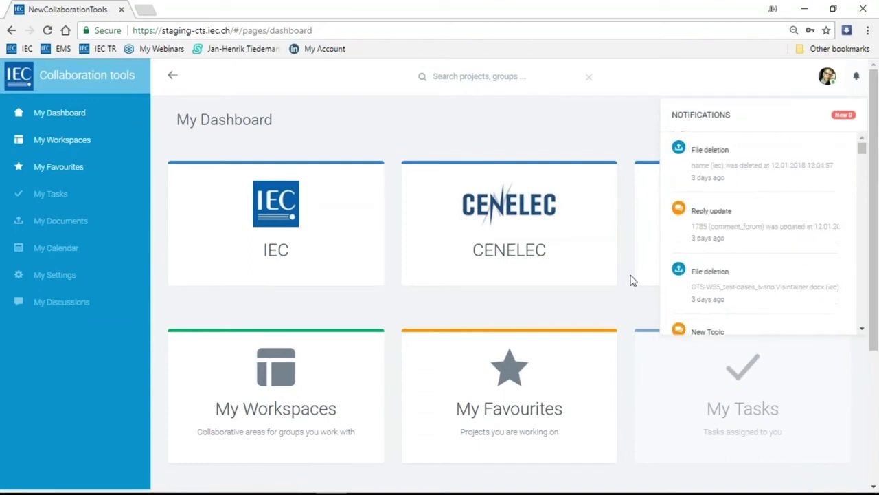
click(625, 130)
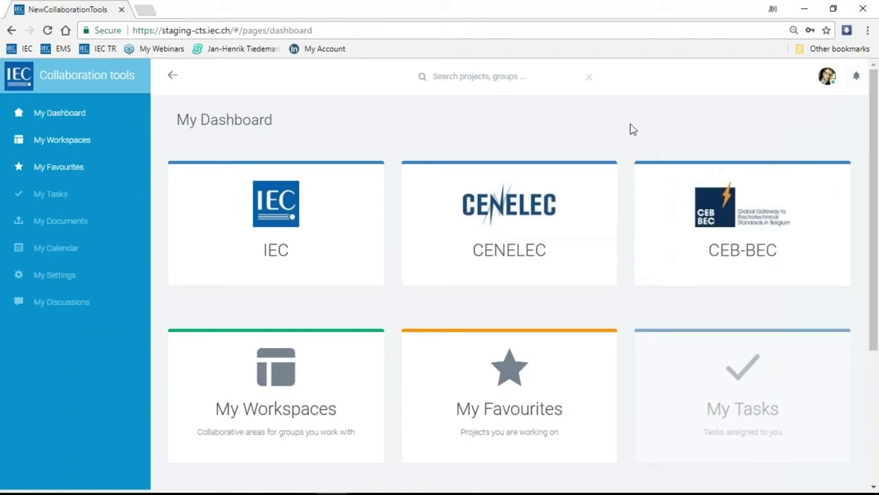
click(857, 77)
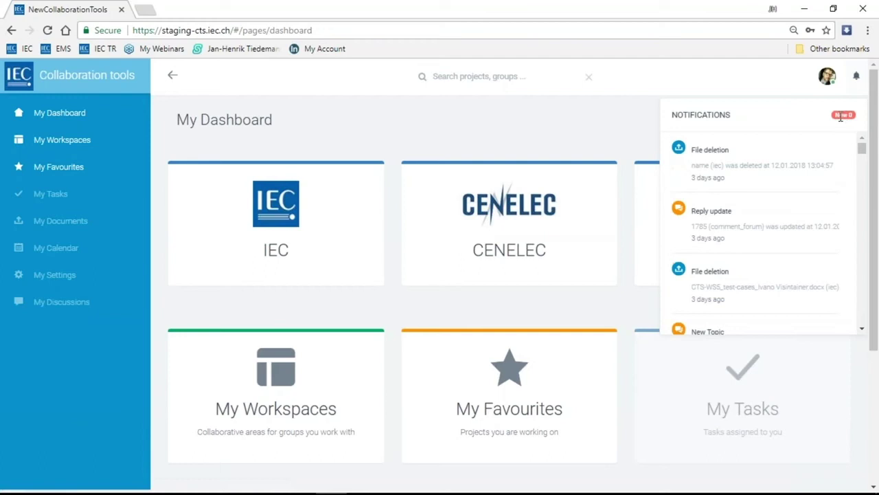
click(636, 118)
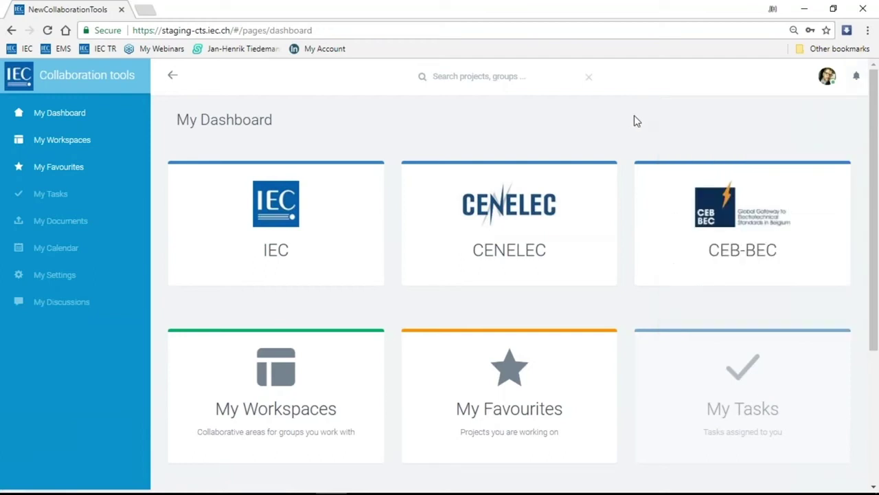
click(828, 78)
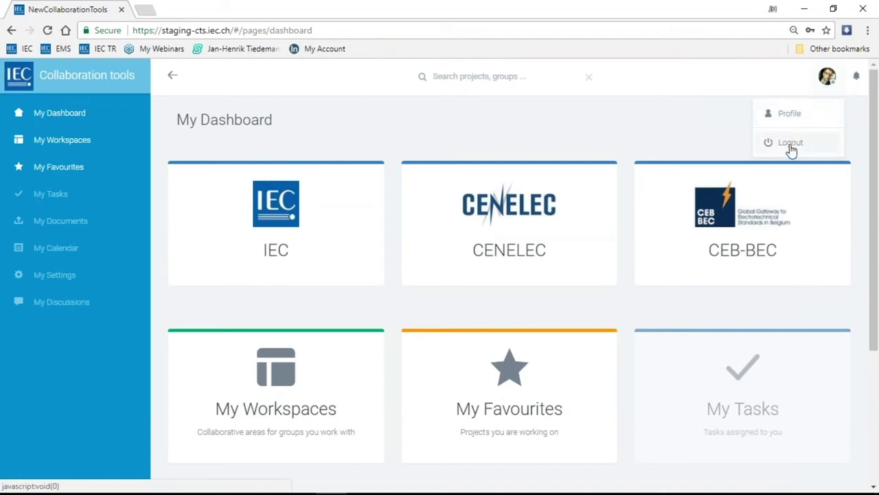
click(665, 126)
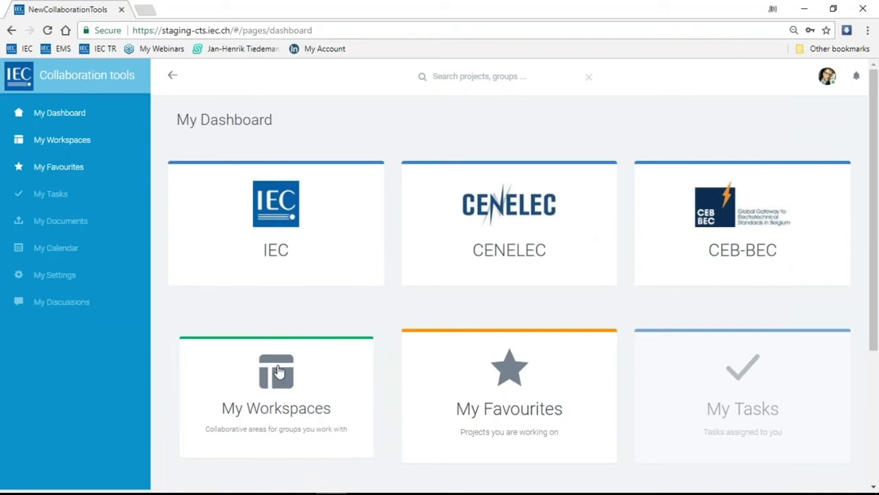
Look over the dashboard tiles, including a visit to the My Favourites list and back to the dashboard.
scroll(275, 374, down, 1)
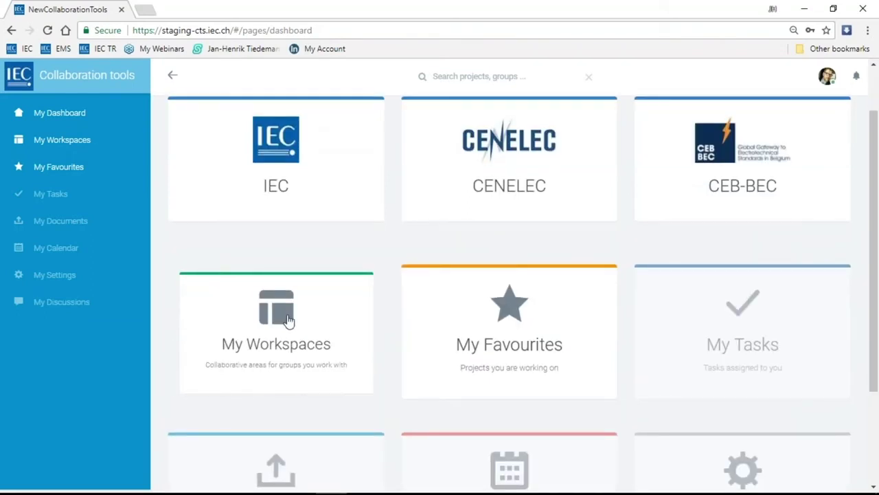
scroll(289, 320, down, 1)
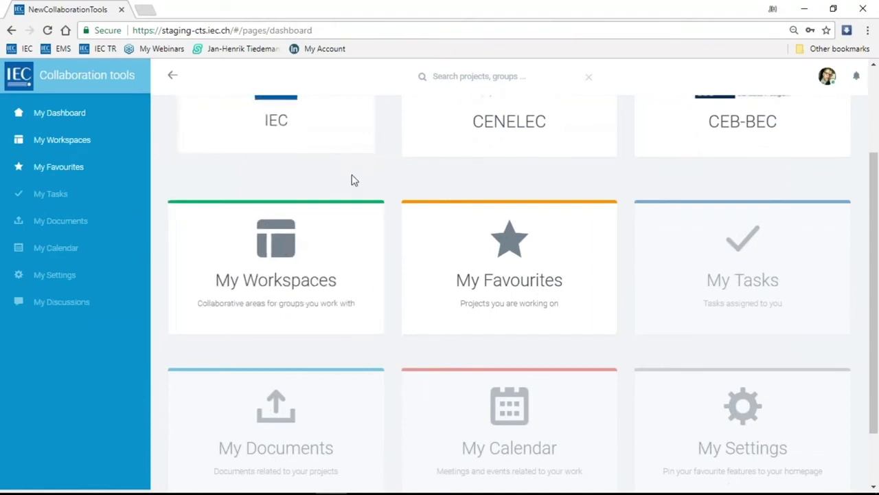
click(514, 253)
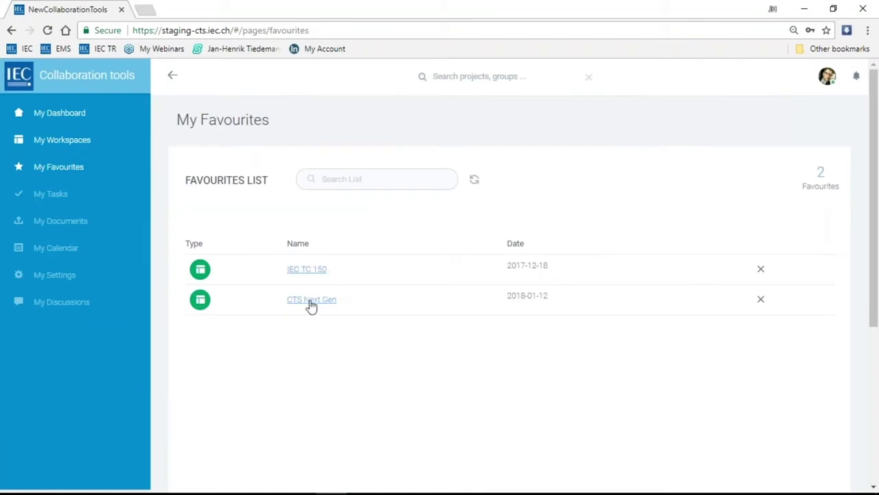
click(11, 31)
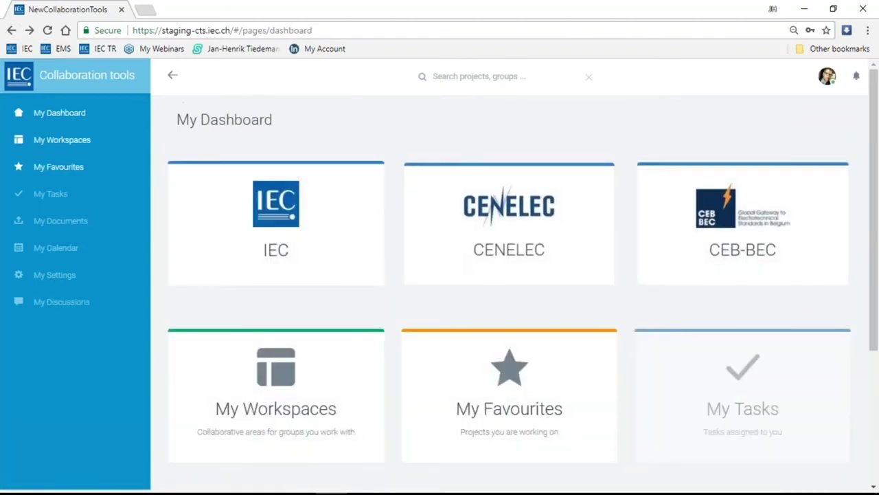
scroll(739, 332, down, 1)
scroll(745, 302, down, 1)
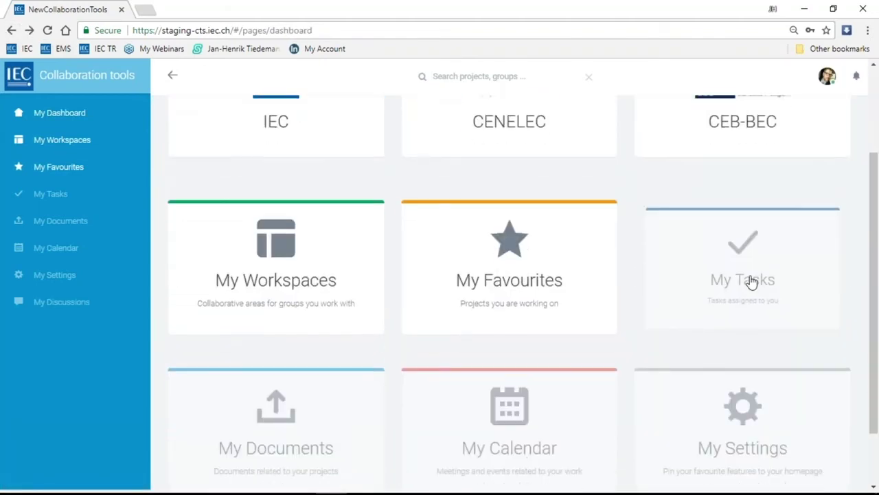
scroll(744, 280, down, 1)
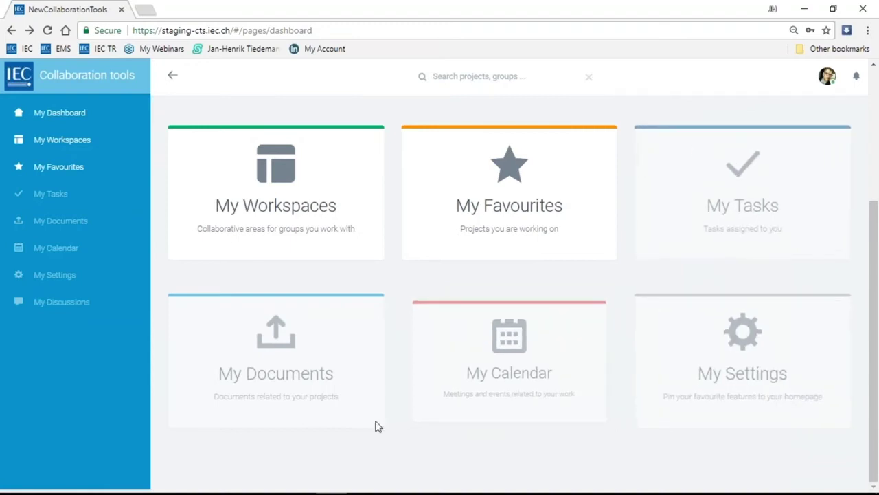
scroll(288, 248, up, 3)
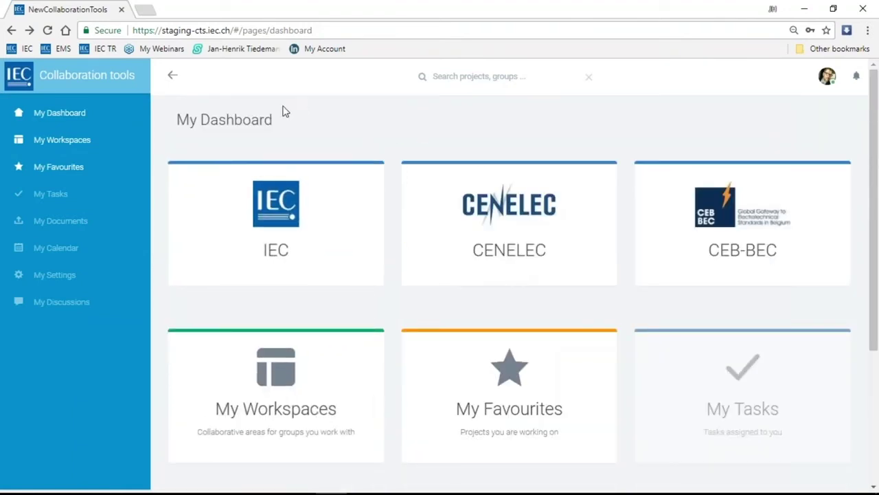
Browse the IEC workspaces and expand IEC TC 150 and TC 150 / SC 150A to show their subgroups.
click(284, 221)
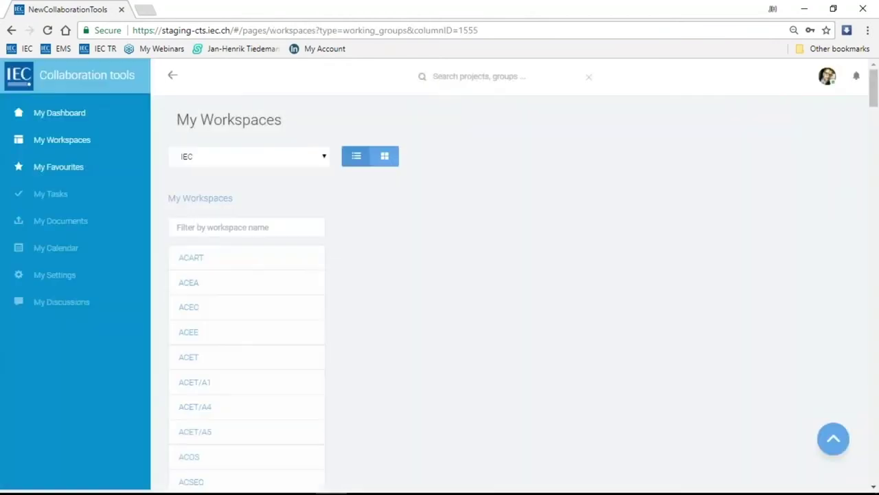
scroll(295, 221, down, 1)
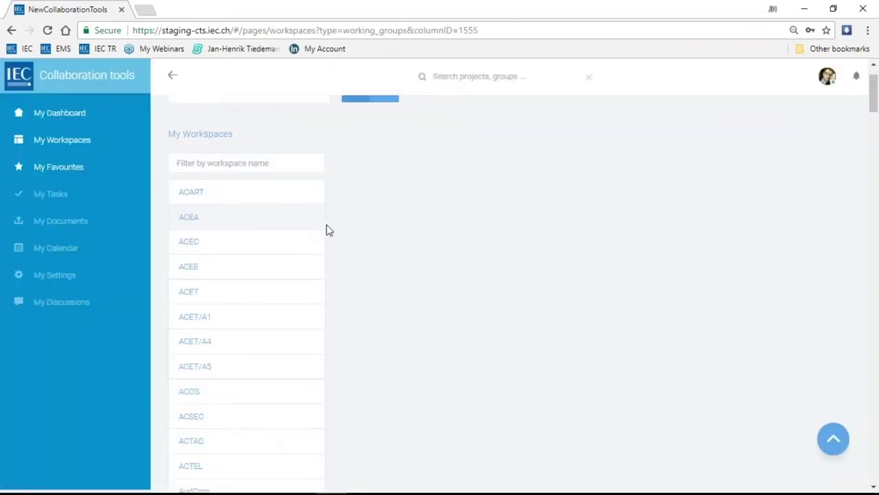
scroll(327, 227, down, 1)
scroll(327, 227, down, 10)
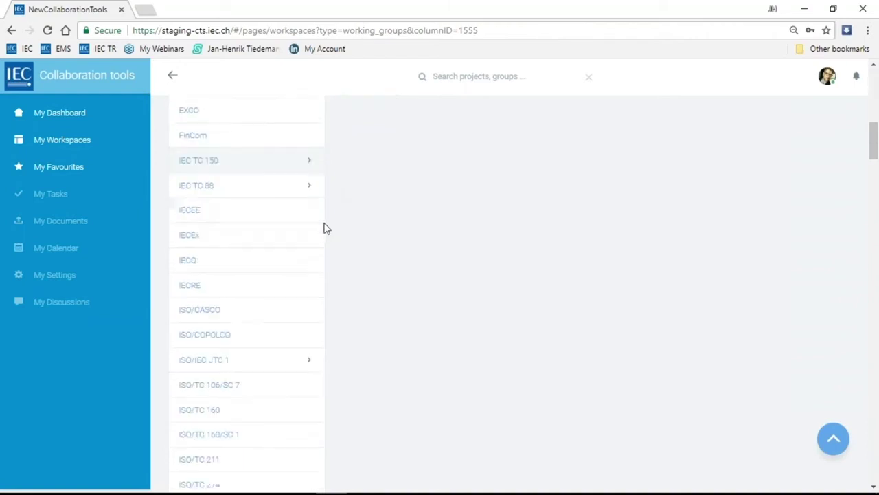
scroll(330, 224, up, 10)
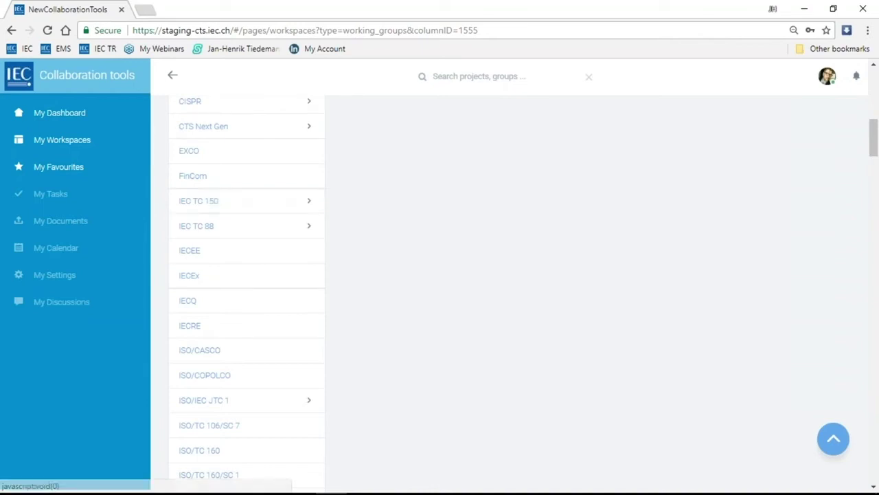
click(304, 200)
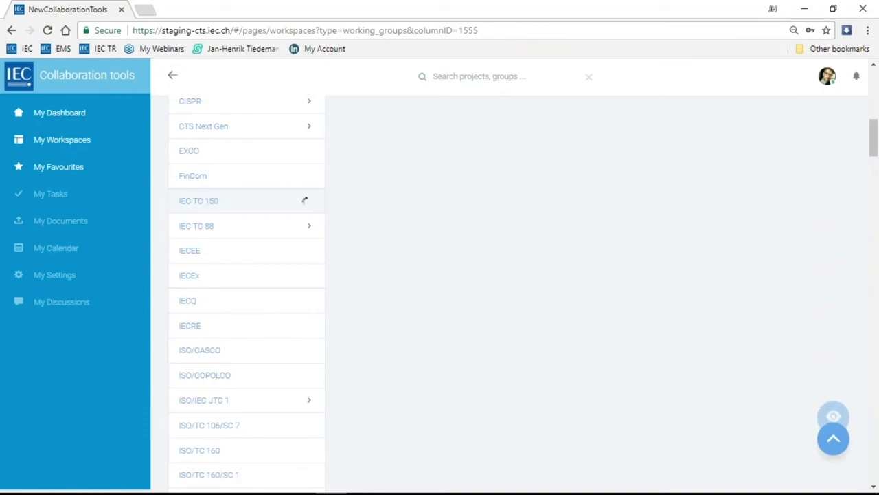
click(485, 215)
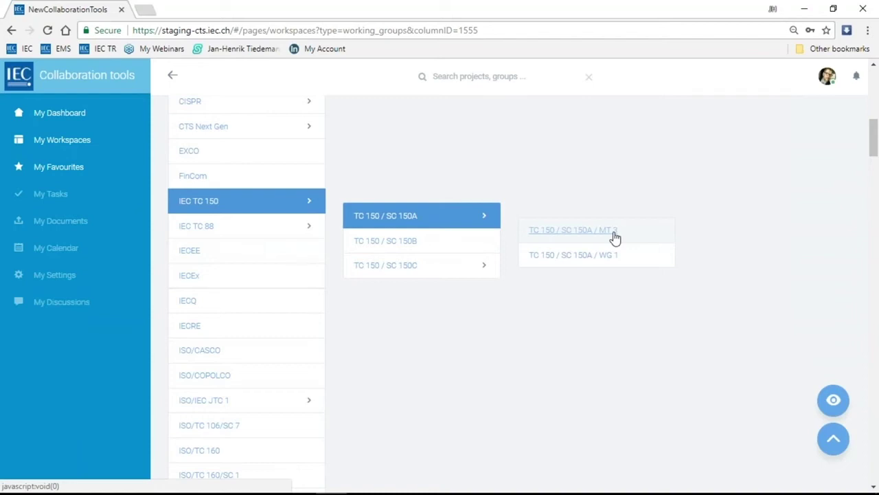
Return to the top of the workspace list and jump back to the expanded IEC TC 150 branch.
scroll(341, 273, down, 5)
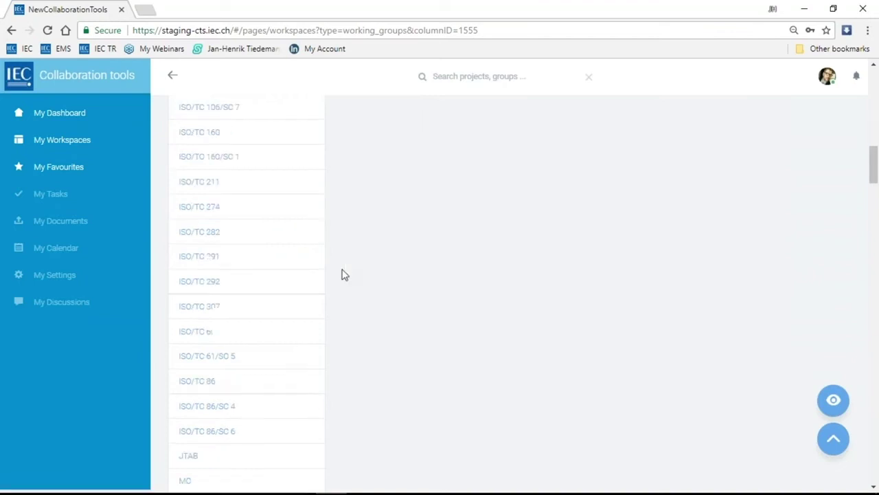
scroll(346, 272, up, 5)
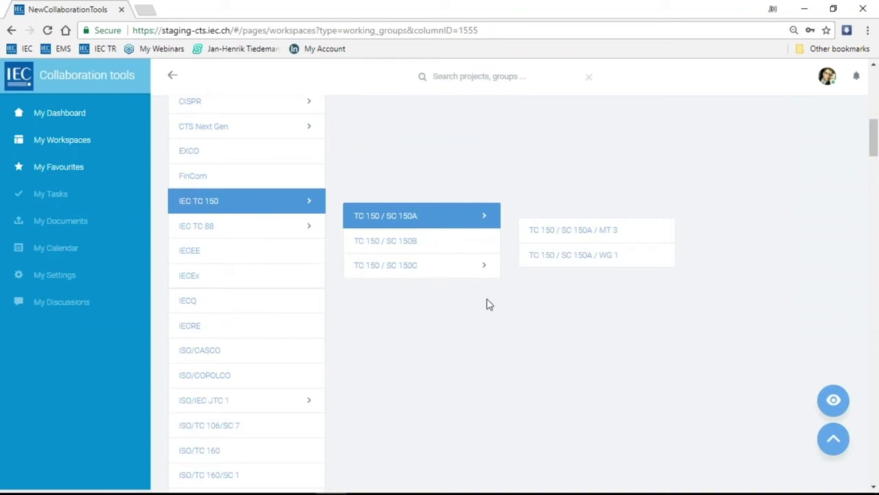
click(436, 207)
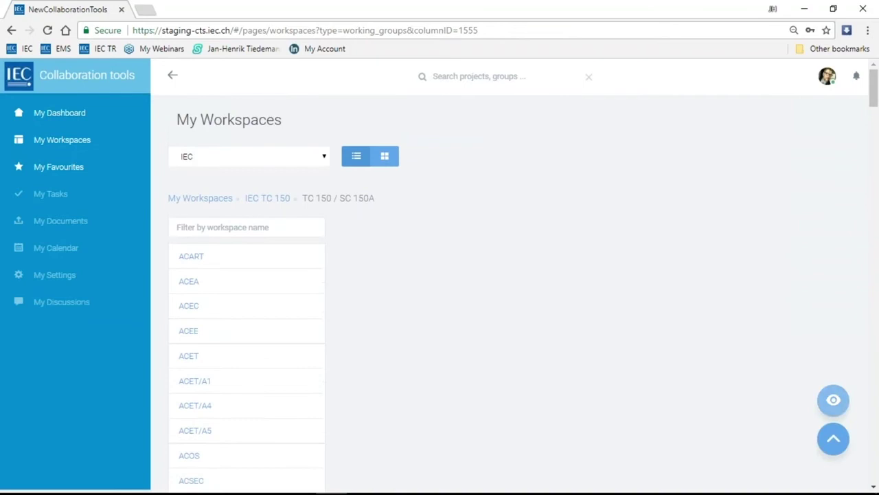
click(833, 399)
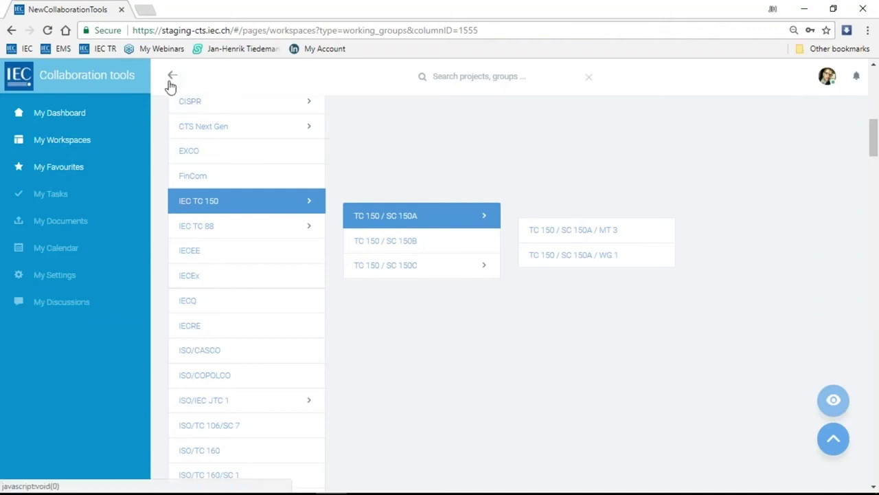
Go back to the dashboard and open the CTS Next Gen workspace from My Favourites.
click(73, 112)
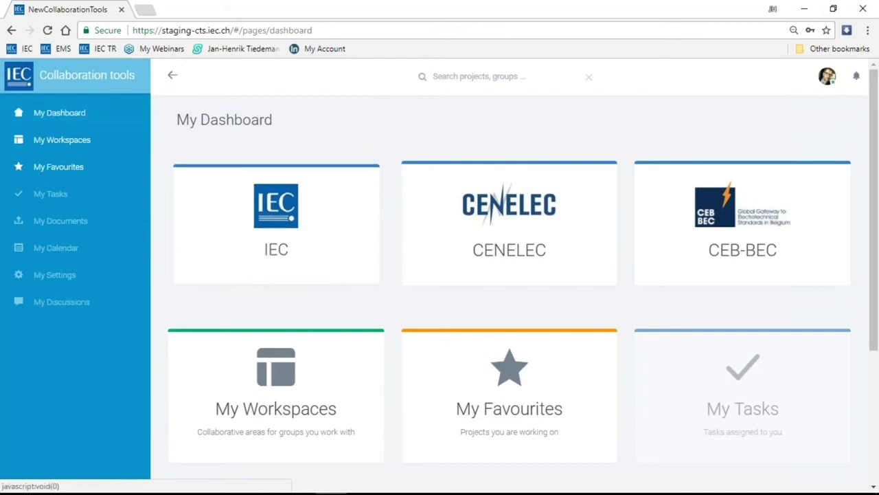
scroll(481, 356, down, 2)
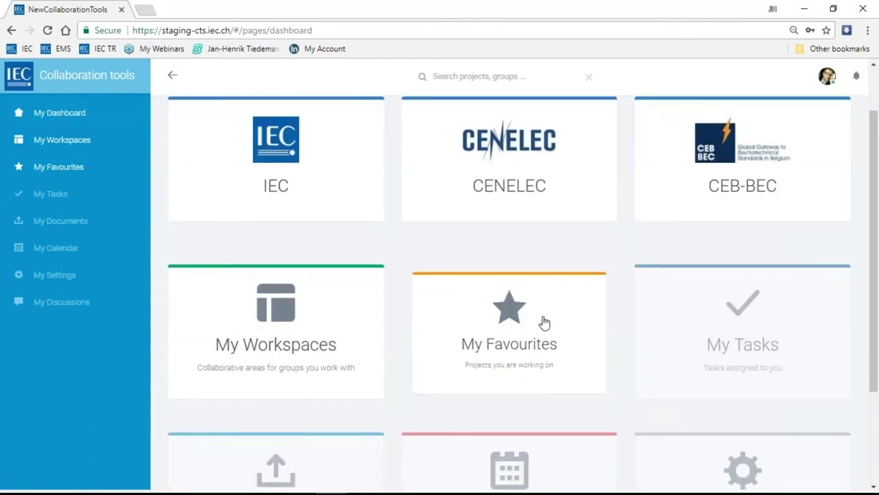
click(434, 276)
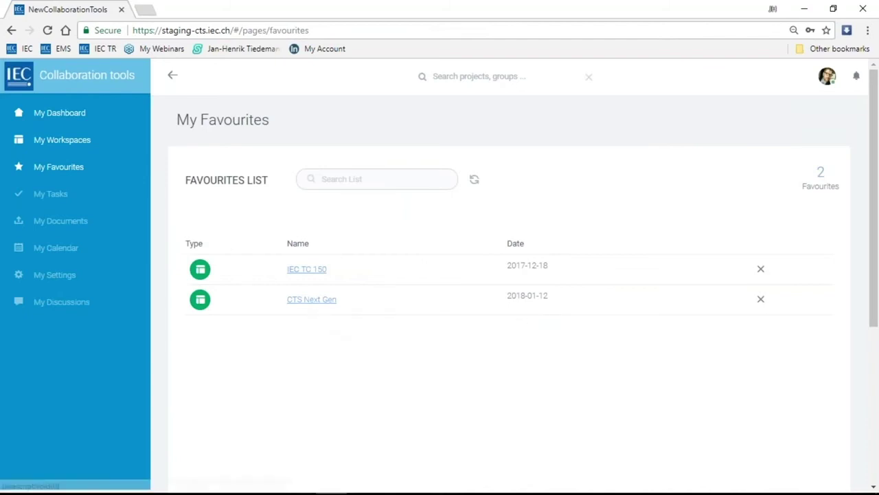
click(311, 299)
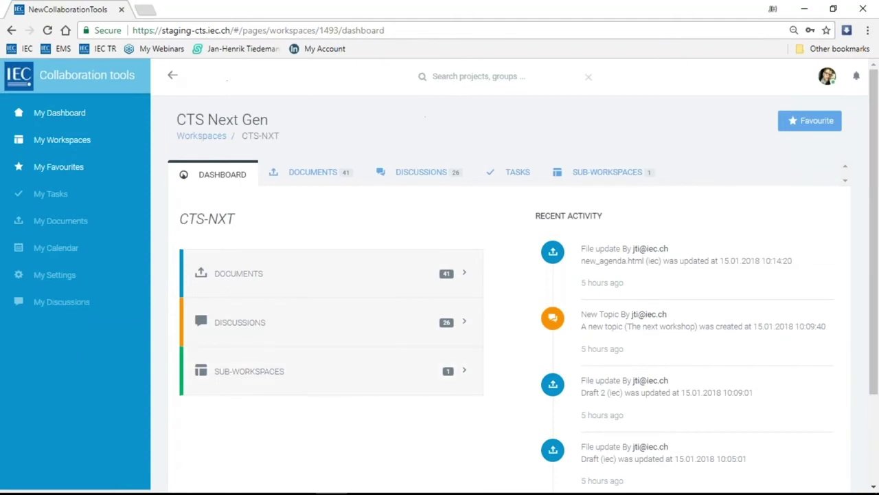
From the dashboard, search projects and groups for "CTS" and open the CTS Next Gen workspace.
click(37, 78)
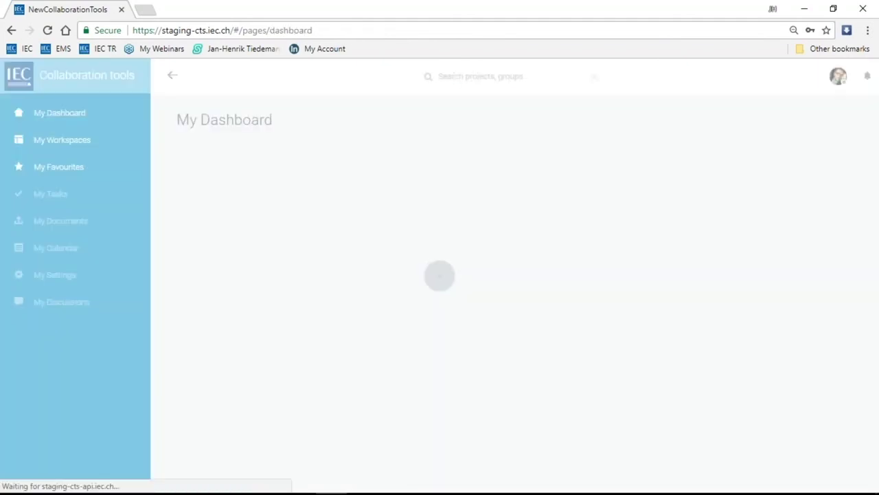
click(469, 73)
text(cTS)
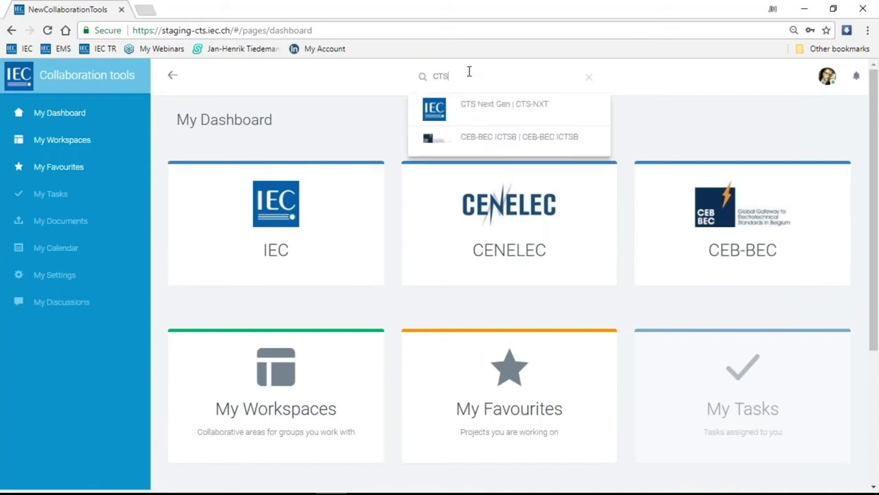
click(479, 112)
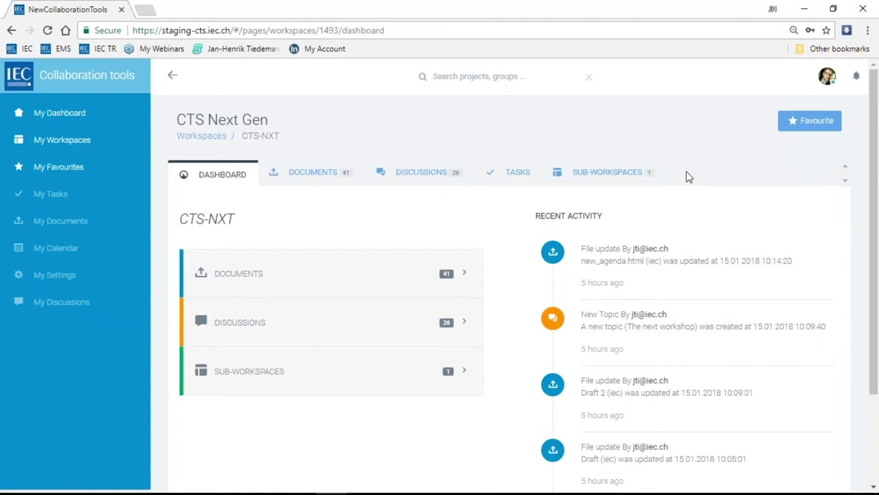
Show the workspace's documents and open the Archives folder inside Test cases.
click(310, 176)
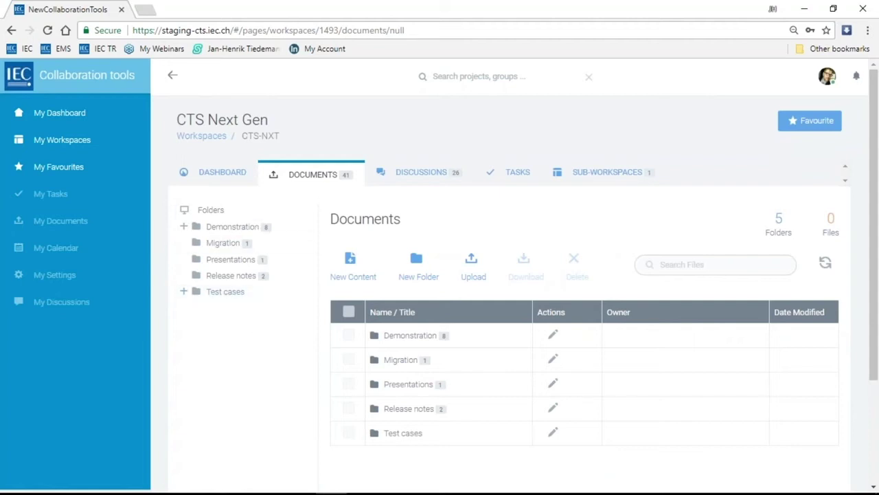
click(183, 292)
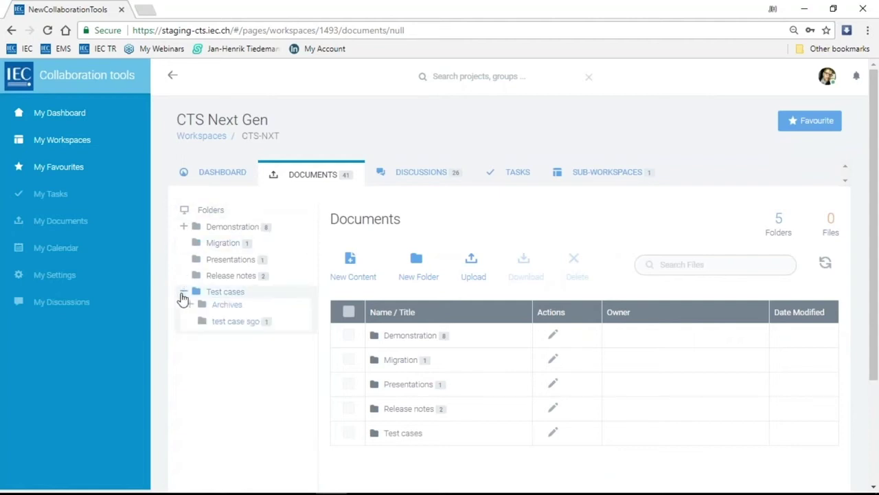
click(213, 304)
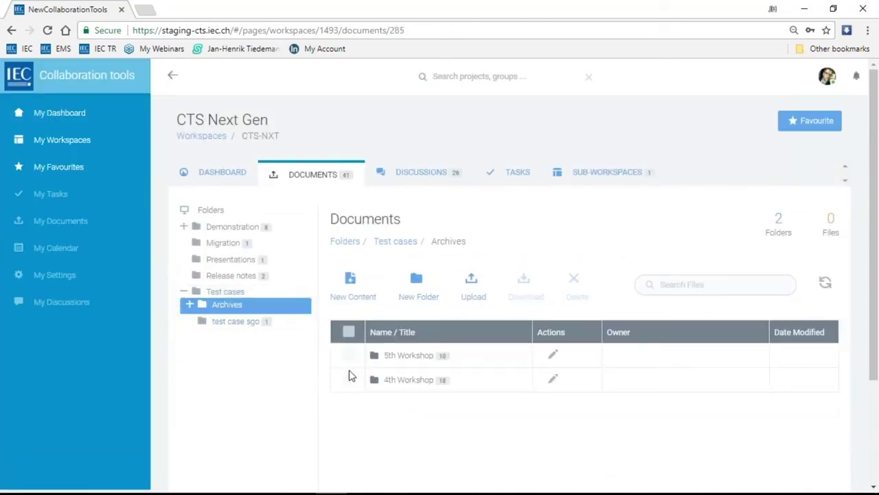
Open the 4th Workshop folder inside Archives and look through its list of test case documents.
click(412, 380)
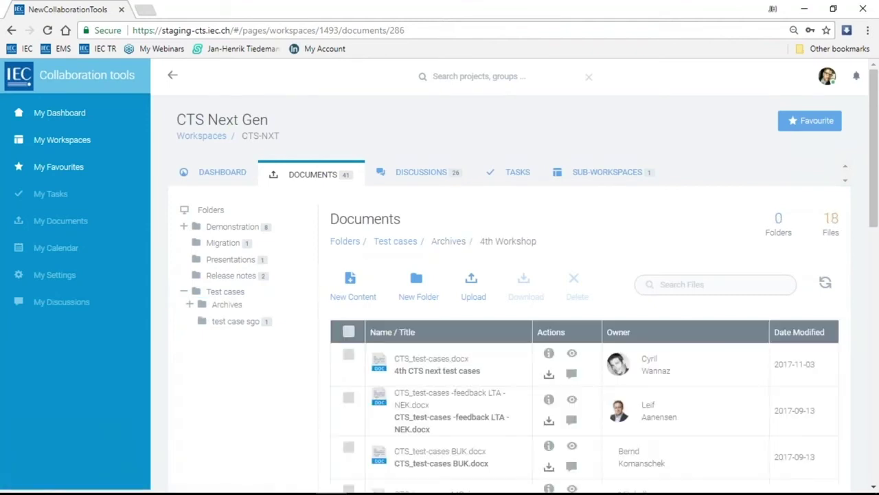
scroll(464, 323, down, 1)
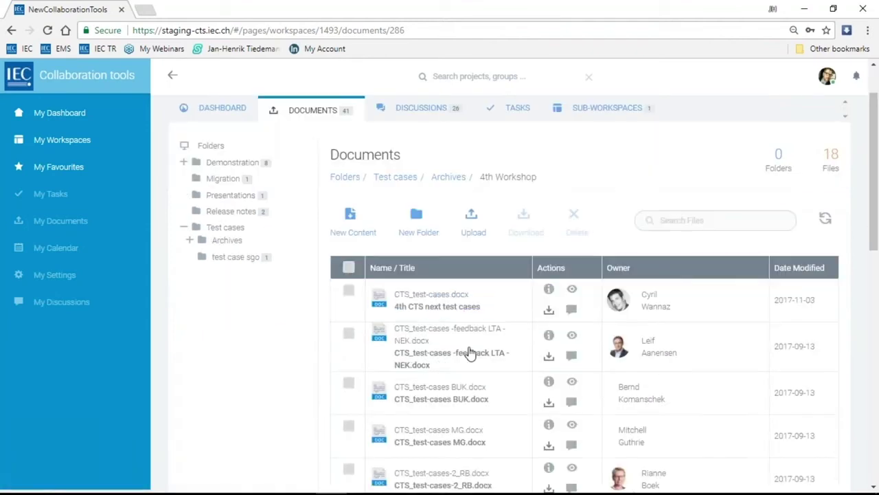
scroll(491, 308, down, 1)
scroll(494, 312, down, 3)
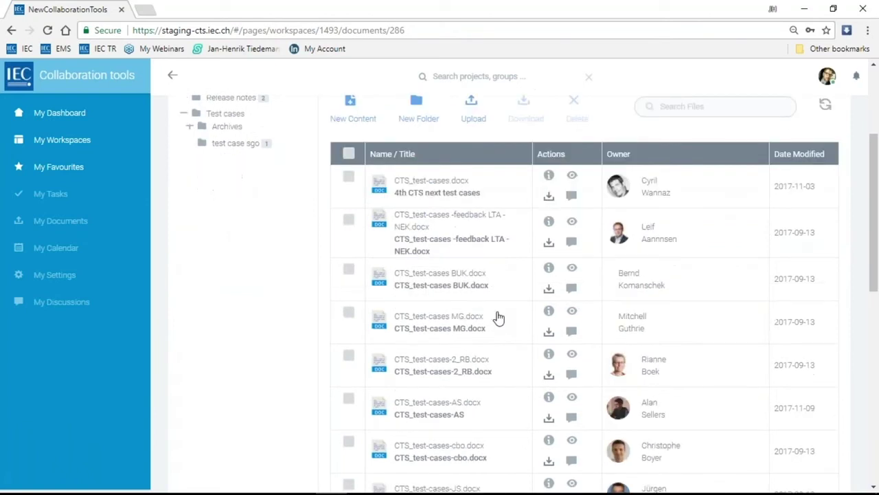
scroll(500, 318, down, 3)
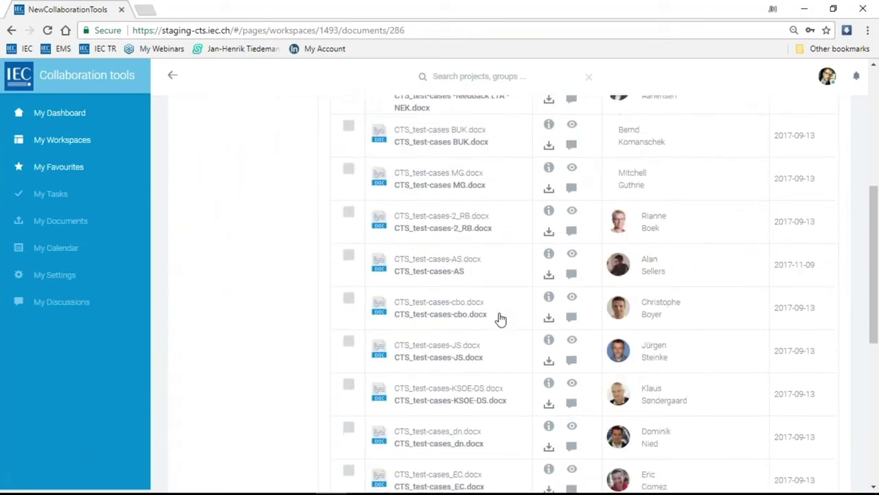
scroll(500, 318, down, 4)
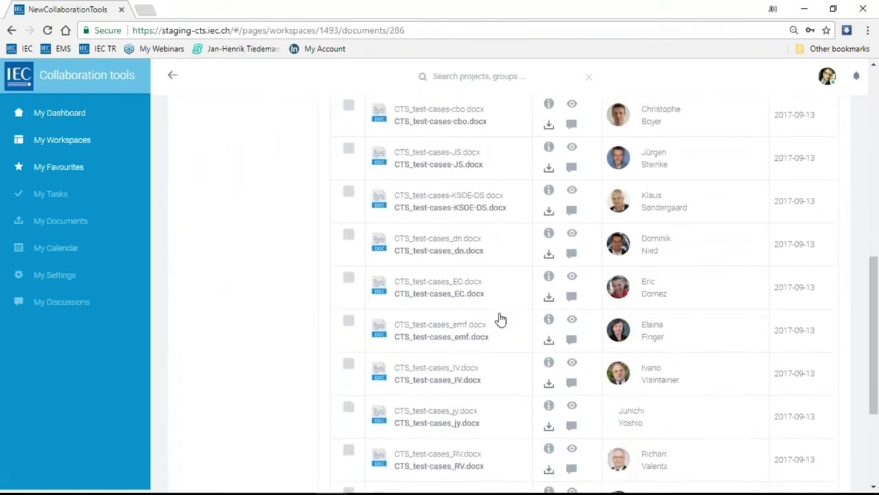
scroll(500, 318, down, 3)
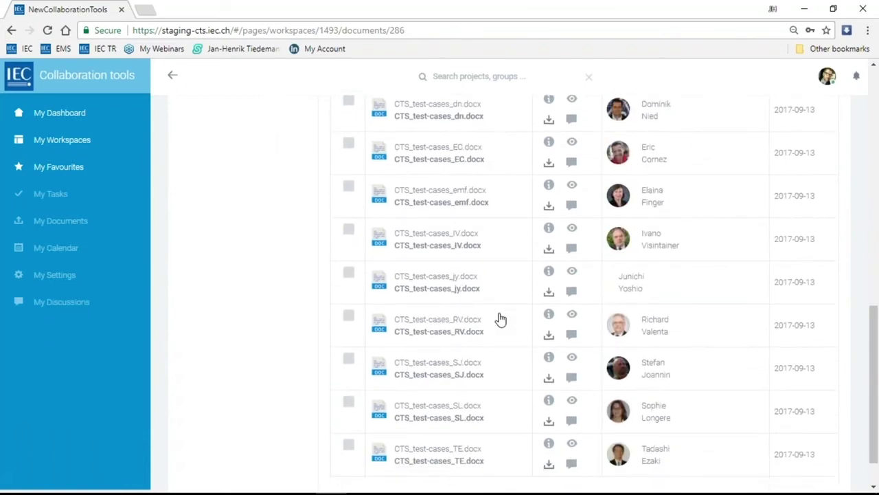
scroll(500, 318, up, 12)
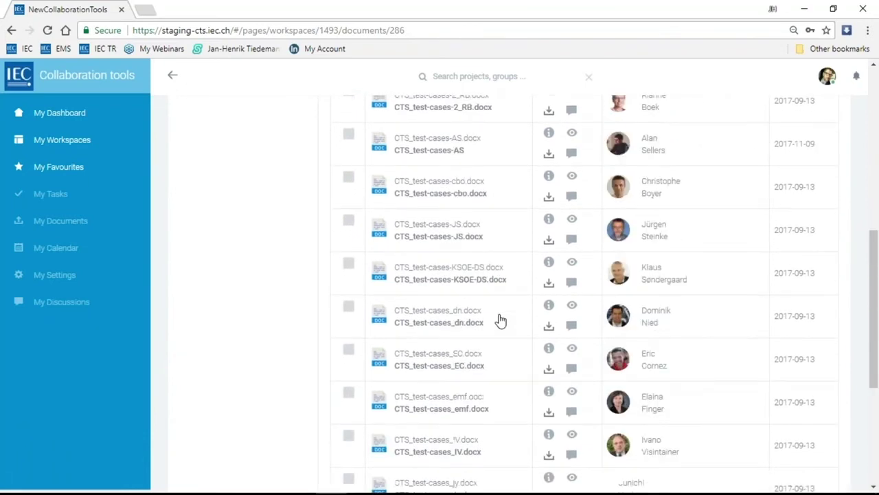
scroll(296, 343, down, 2)
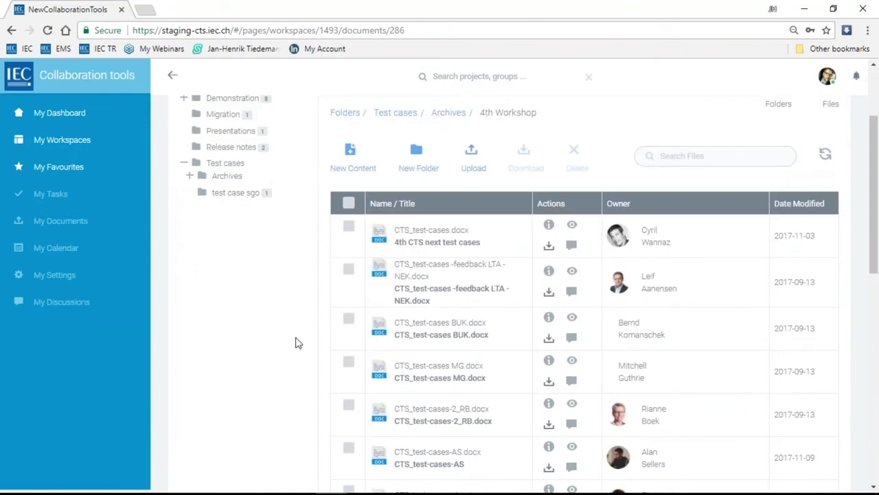
scroll(296, 344, up, 2)
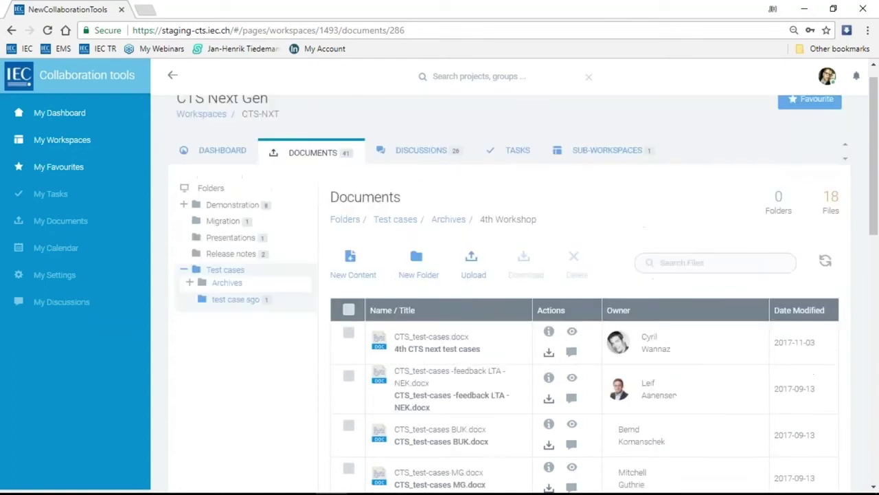
Return to the top-level Folders list of the workspace and open the Presentations folder.
scroll(220, 241, up, 1)
click(213, 216)
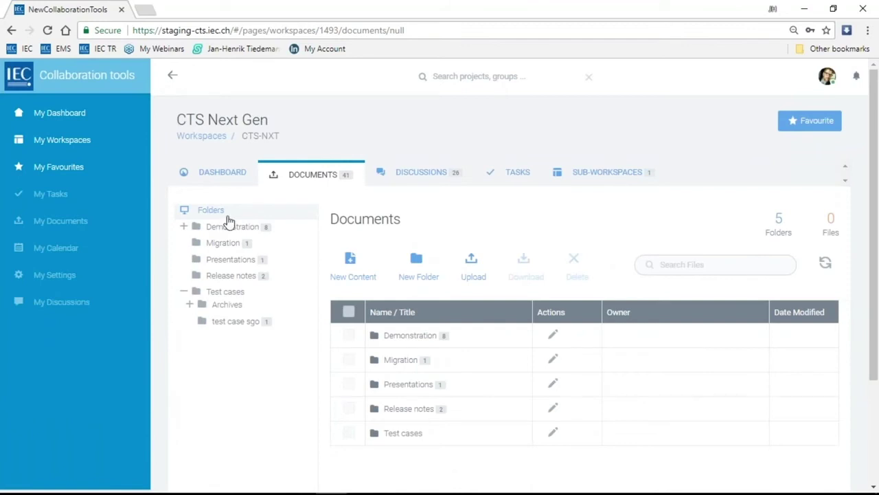
click(237, 276)
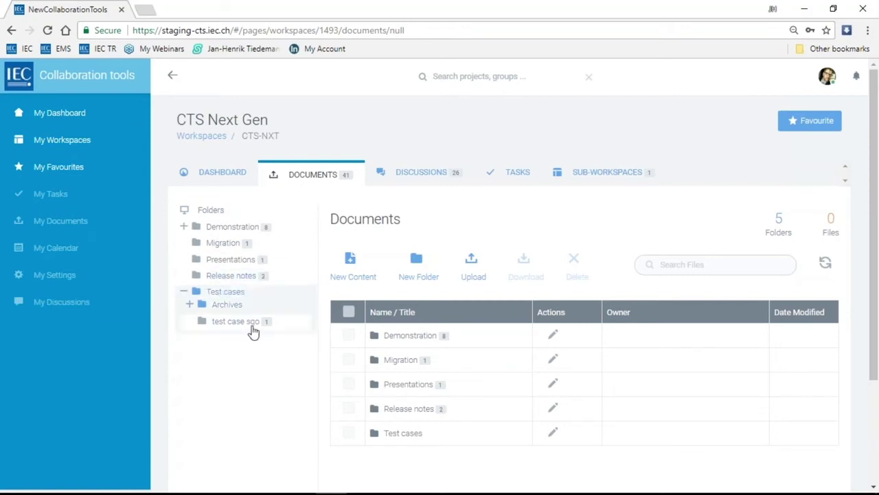
click(409, 386)
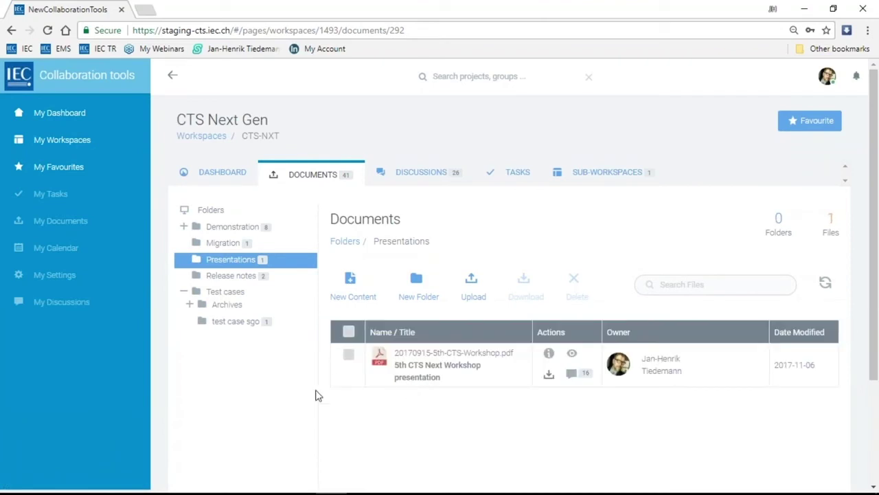
View the discussion topics attached to the 5th CTS Next Workshop presentation through to the end of the list, and close them.
scroll(292, 422, down, 1)
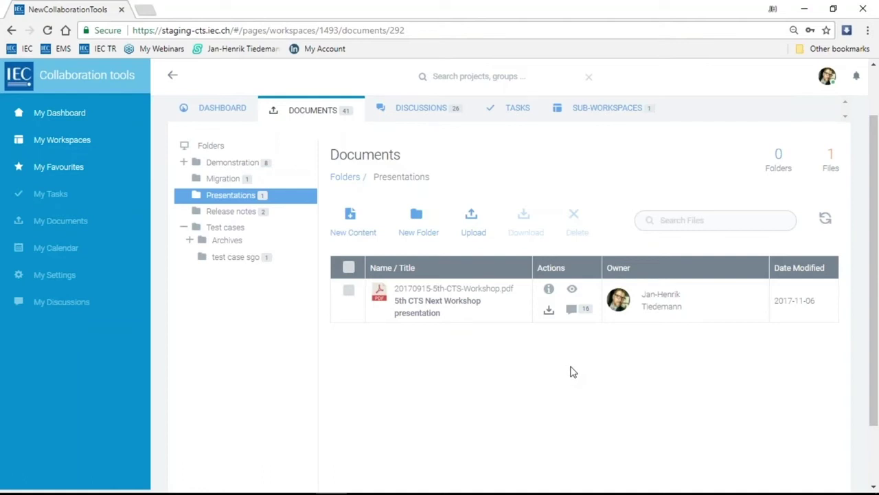
click(585, 314)
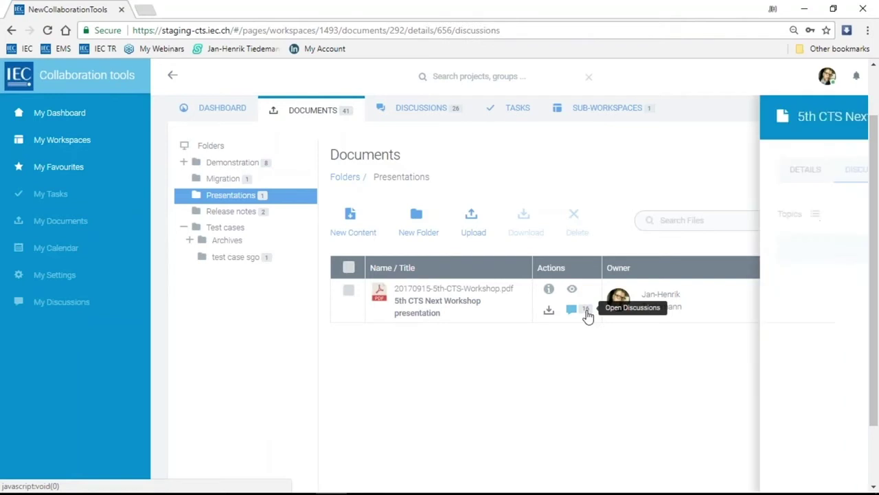
scroll(628, 337, down, 5)
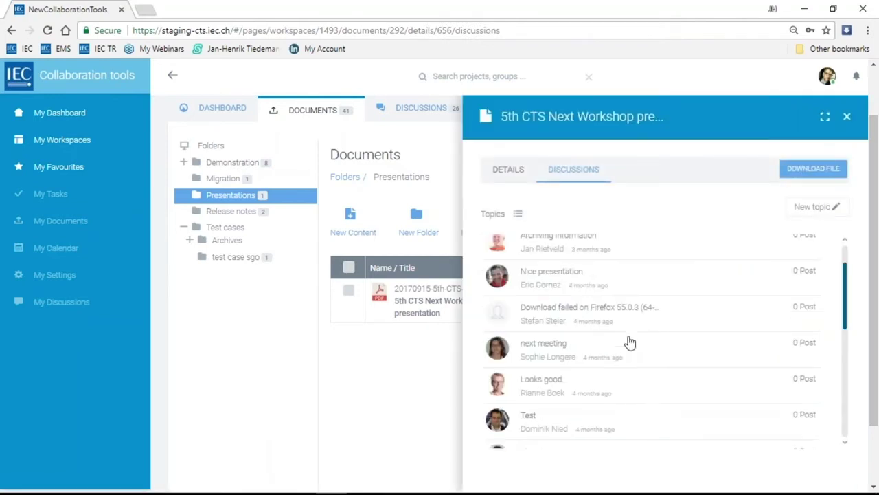
scroll(625, 343, down, 6)
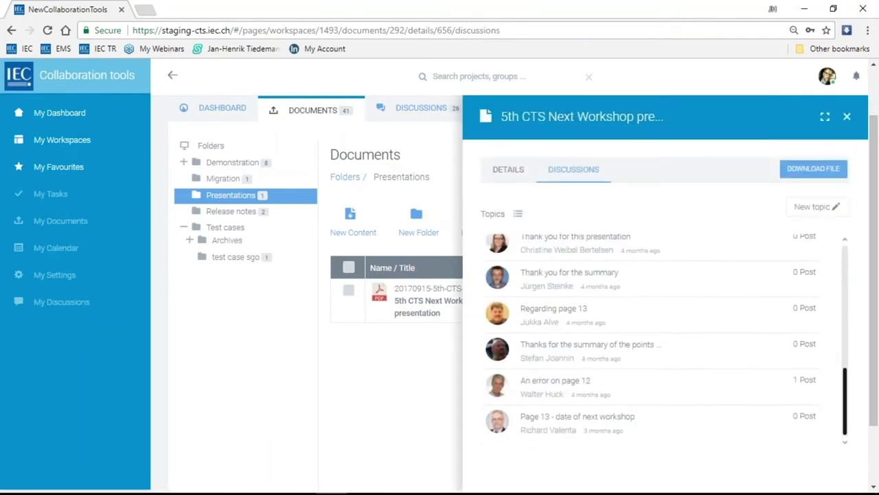
click(847, 118)
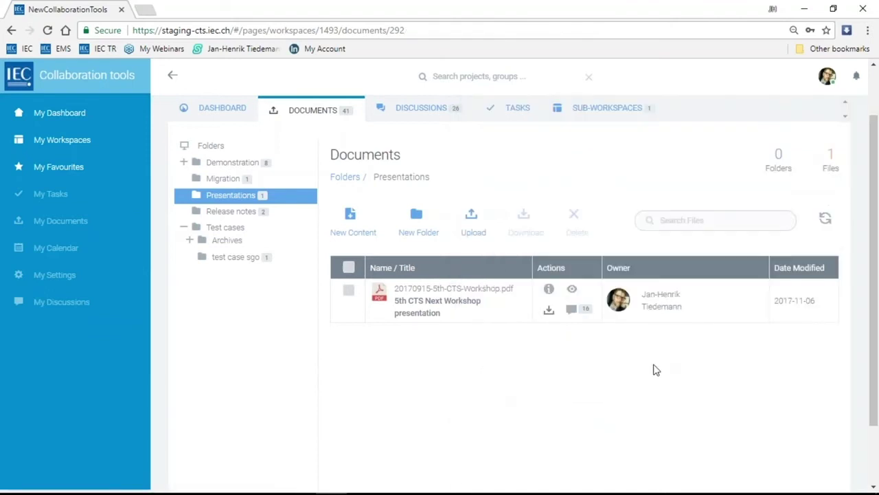
Preview 20170915-5th-CTS-Workshop.pdf, browse its first slides up to page 5, and close the preview.
click(572, 292)
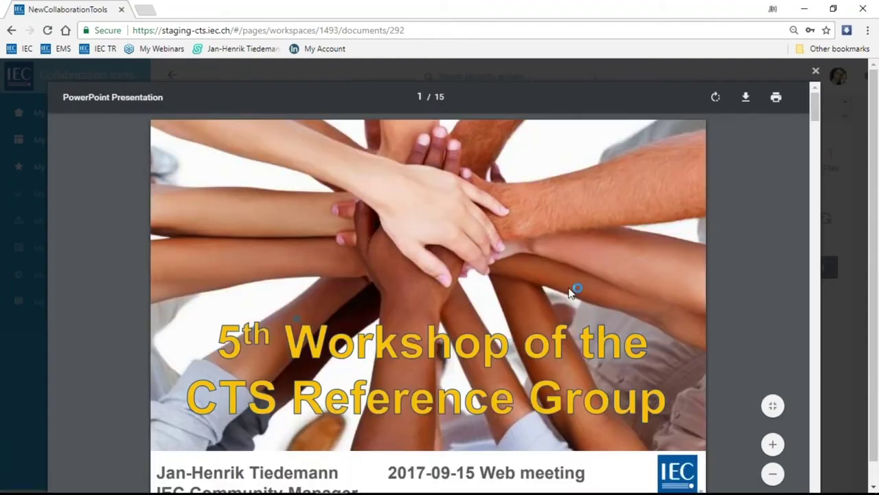
scroll(542, 292, down, 2)
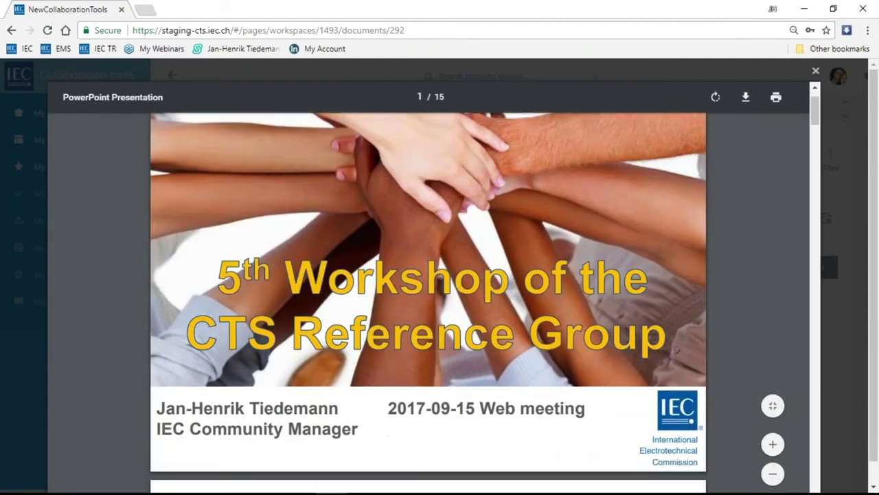
scroll(540, 294, down, 9)
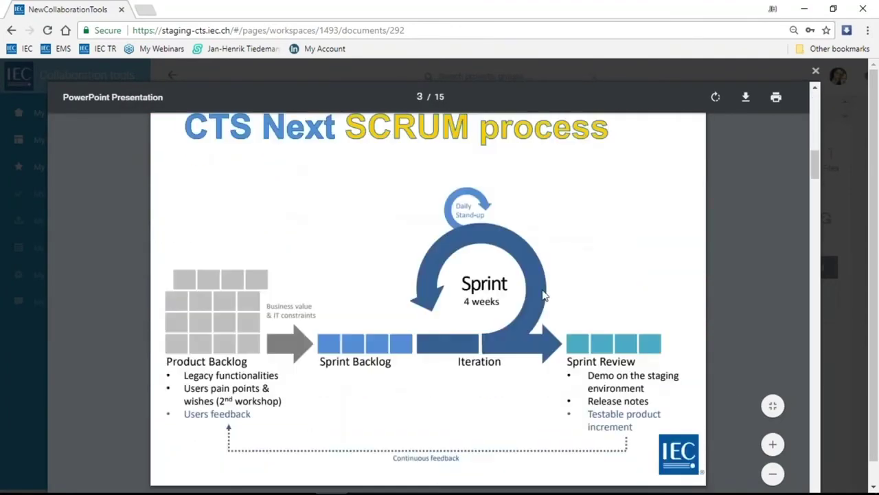
scroll(542, 295, down, 15)
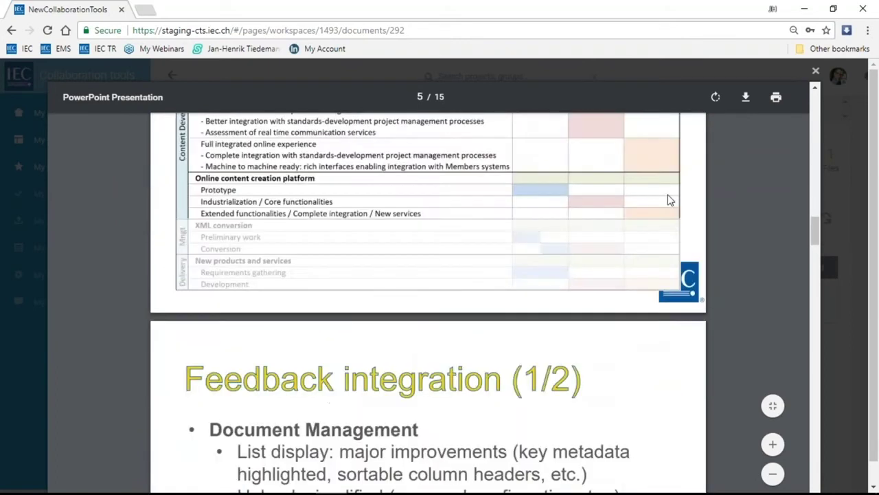
click(815, 73)
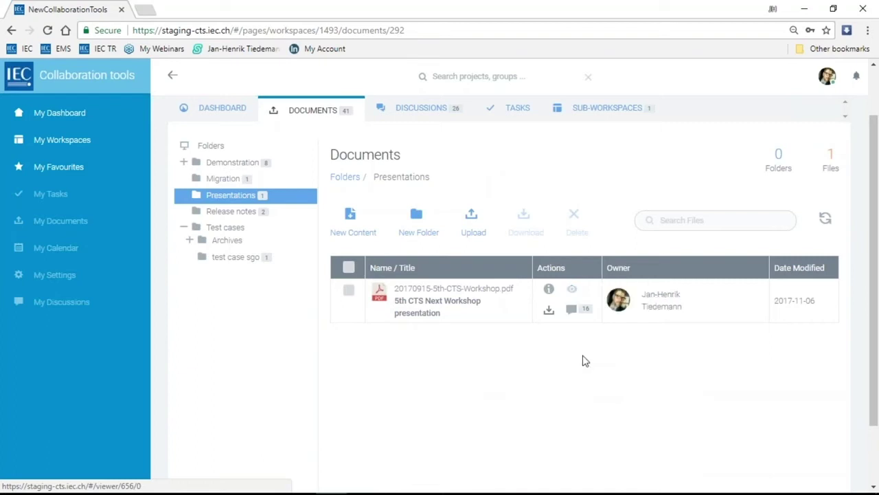
Show the details of the 5th CTS Next Workshop presentation, switch them to full width and back, and close them.
click(550, 292)
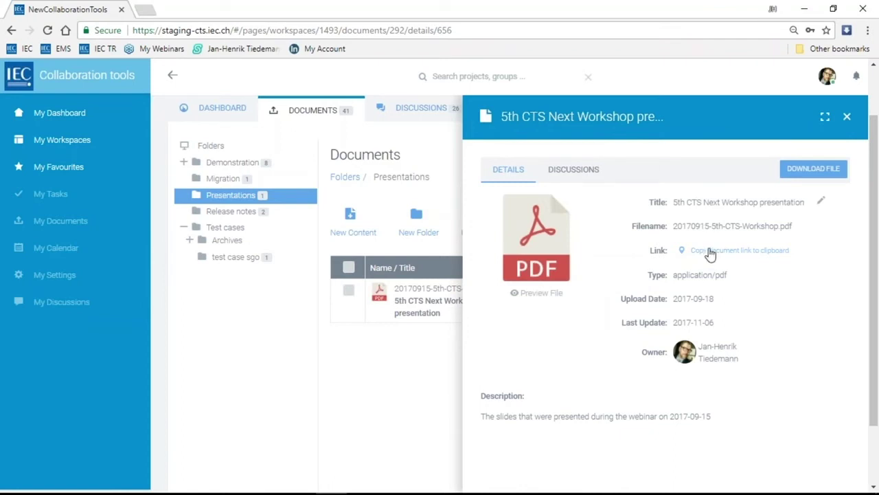
click(824, 118)
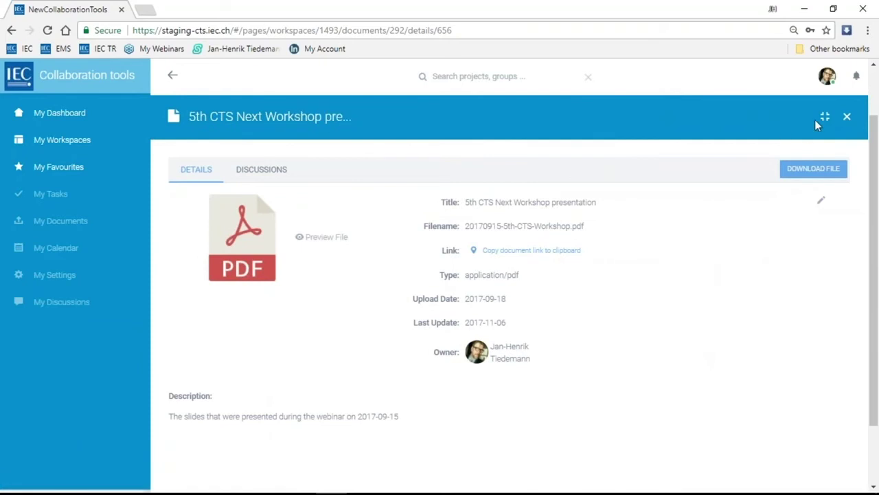
click(824, 118)
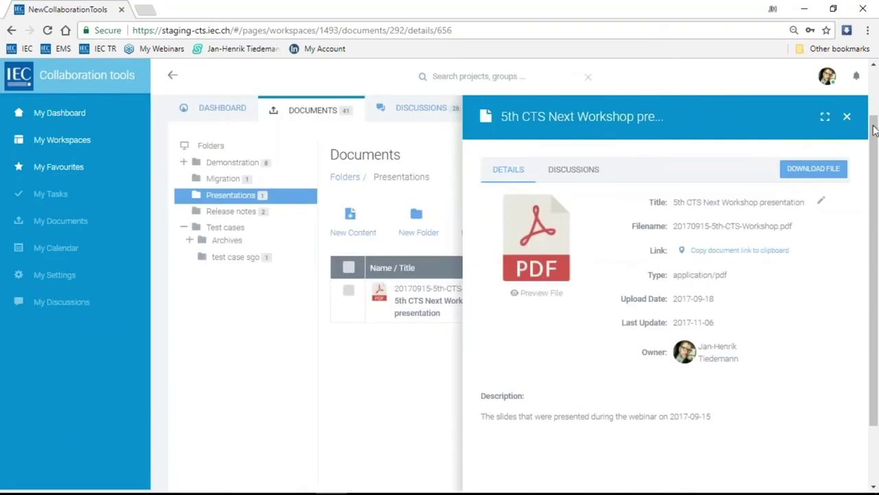
click(847, 117)
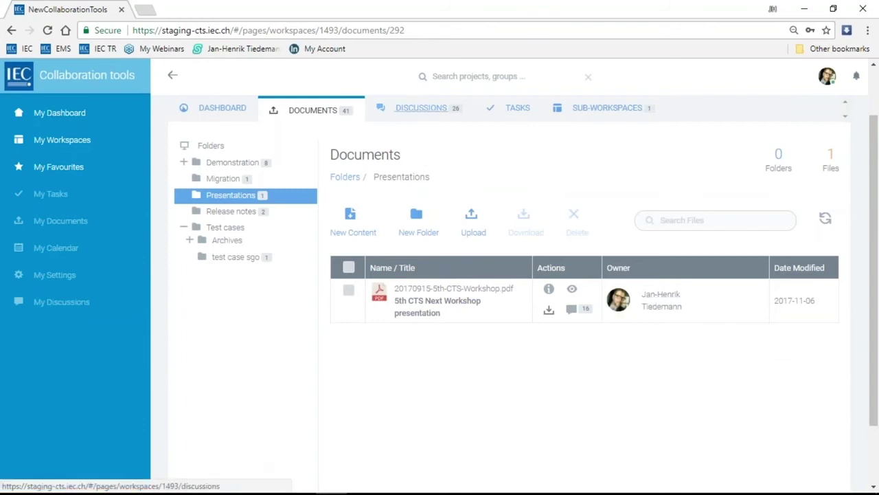
Show the discussions of the CTS Next Gen workspace and open the "Introduce yourself" topic.
click(415, 109)
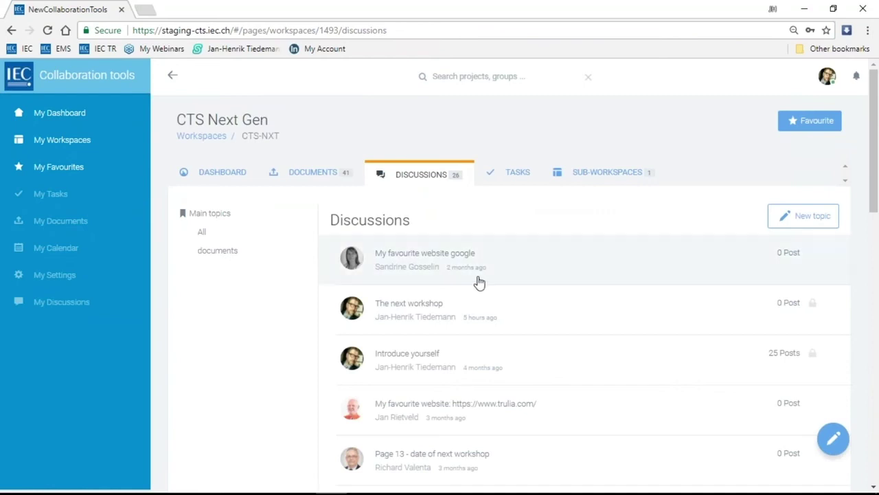
scroll(476, 283, down, 1)
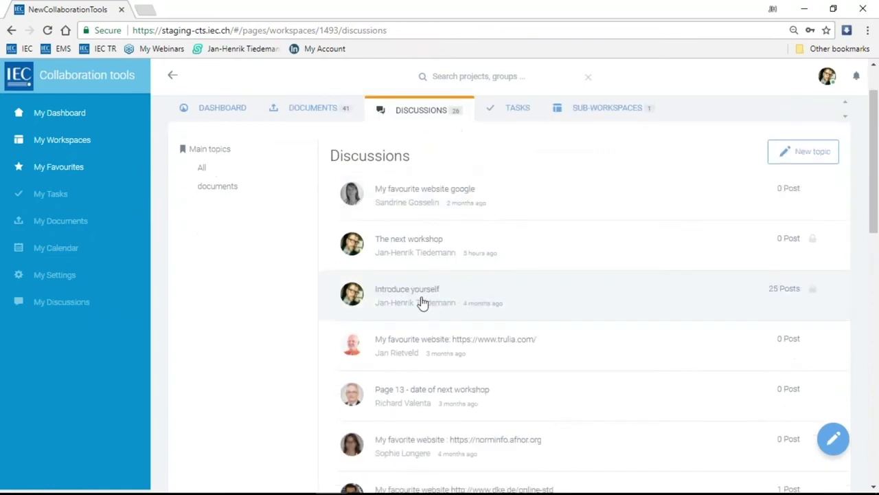
click(394, 304)
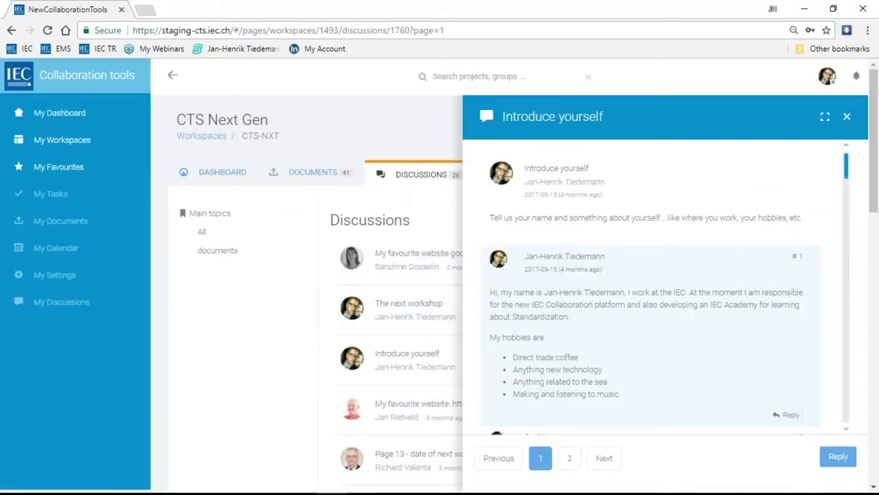
Read through the replies on page 1 of the "Introduce yourself" topic.
scroll(635, 200, down, 3)
scroll(635, 199, up, 2)
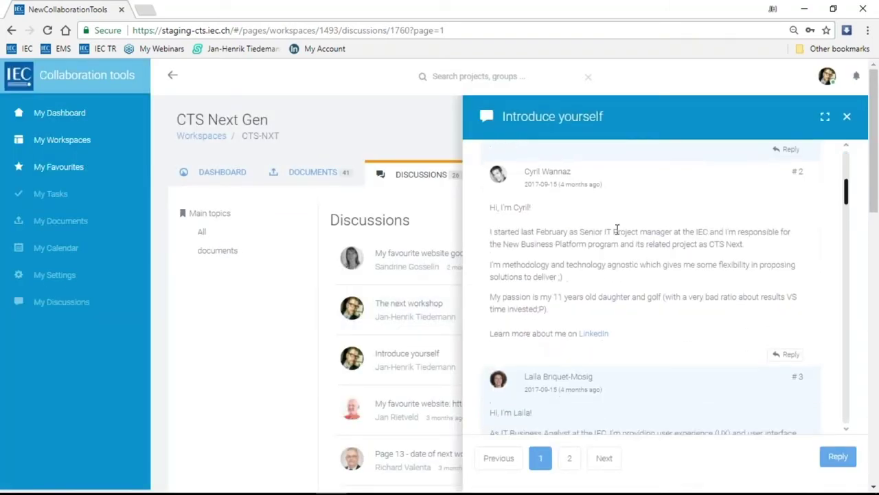
scroll(604, 232, up, 2)
scroll(602, 236, down, 5)
scroll(653, 287, down, 10)
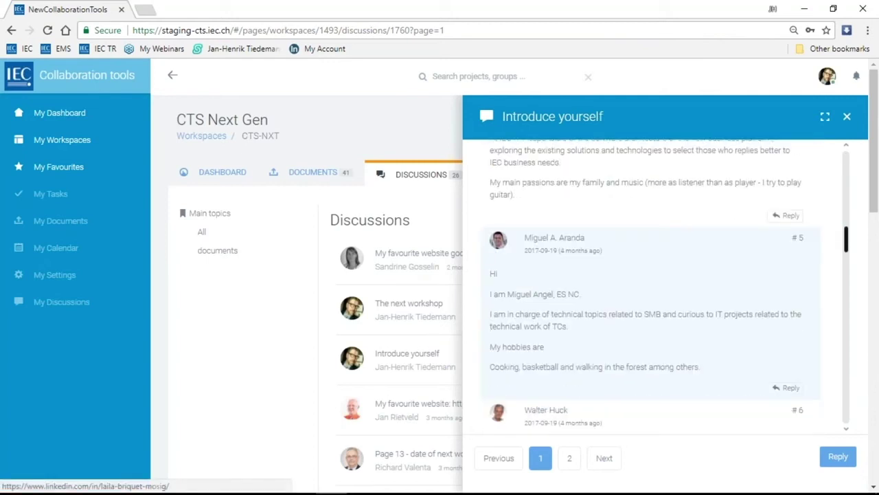
scroll(594, 241, down, 8)
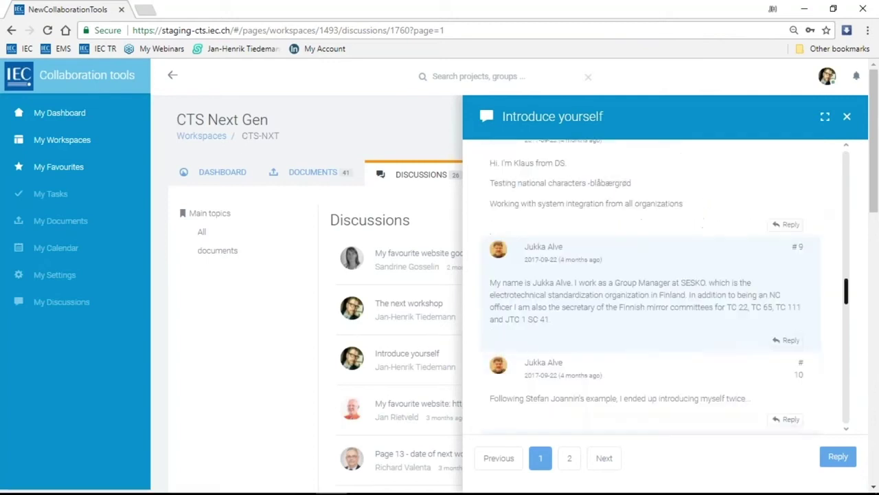
scroll(594, 242, down, 8)
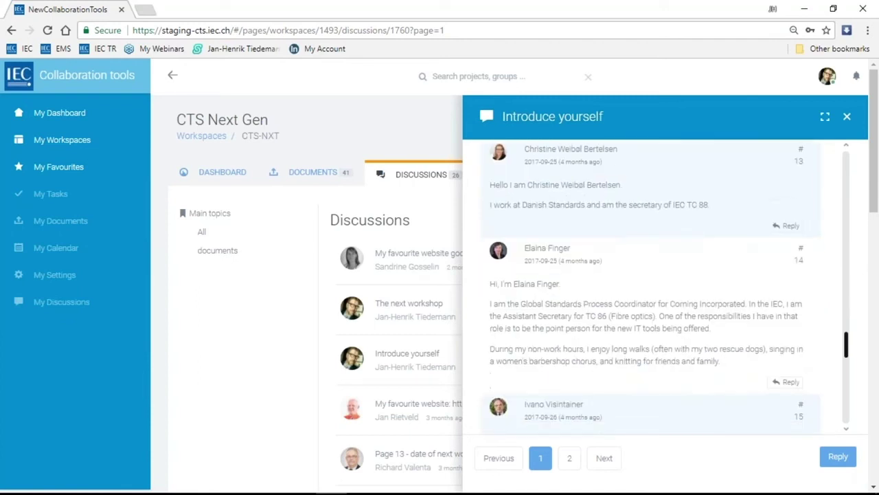
Expand the "Introduce yourself" topic to full width and read the remaining replies at the end of page 1.
click(827, 116)
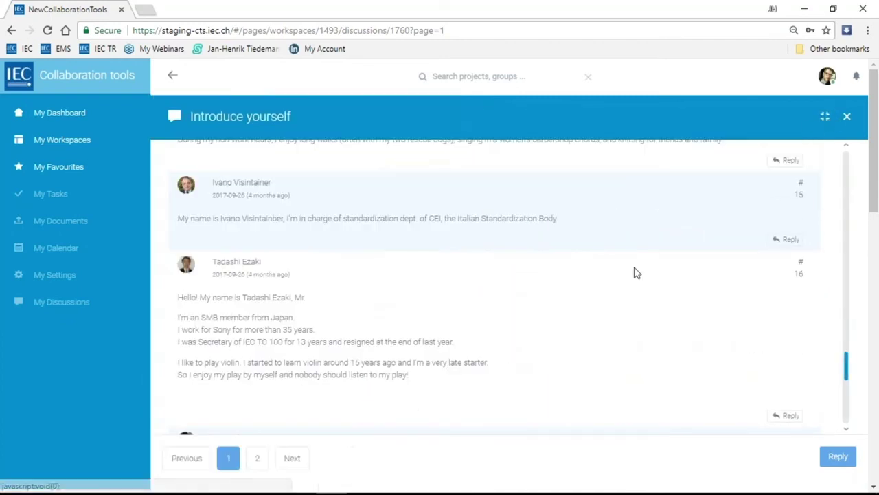
scroll(634, 273, down, 3)
scroll(632, 274, down, 4)
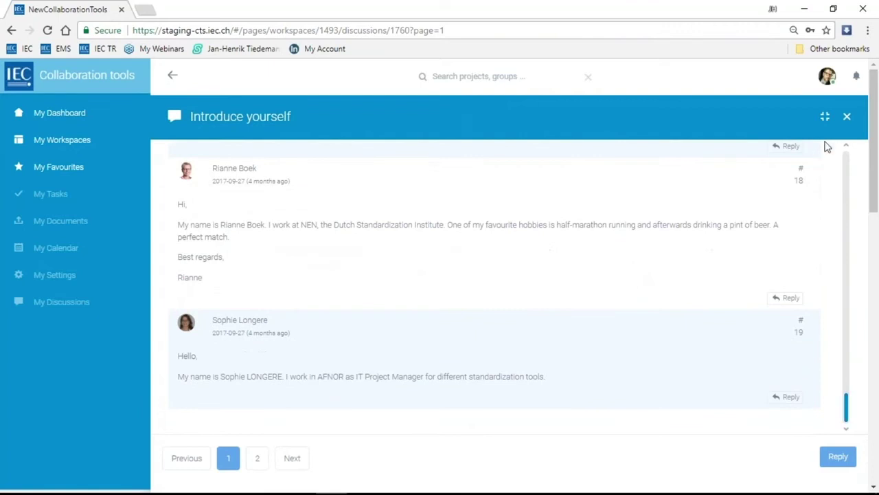
click(847, 116)
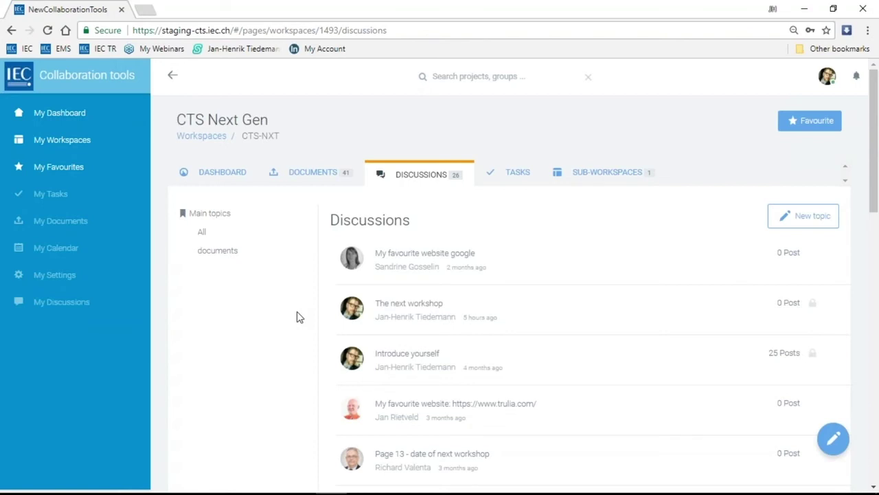
scroll(476, 330, down, 1)
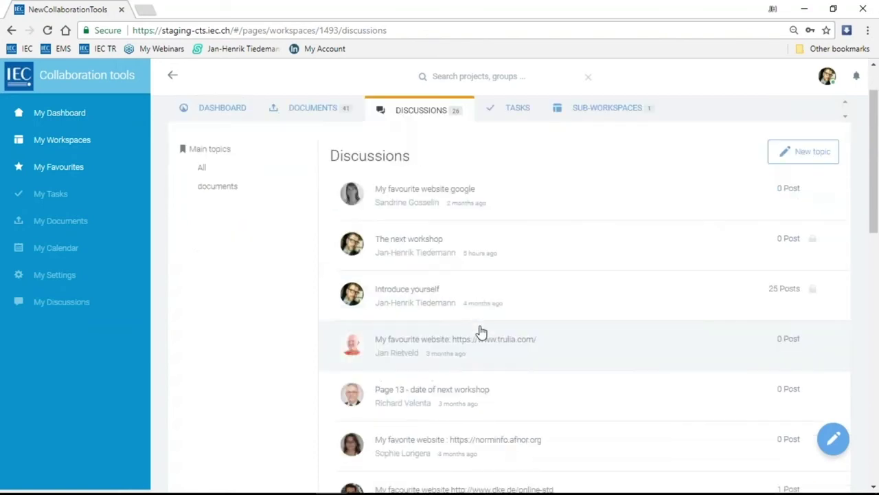
scroll(482, 331, down, 3)
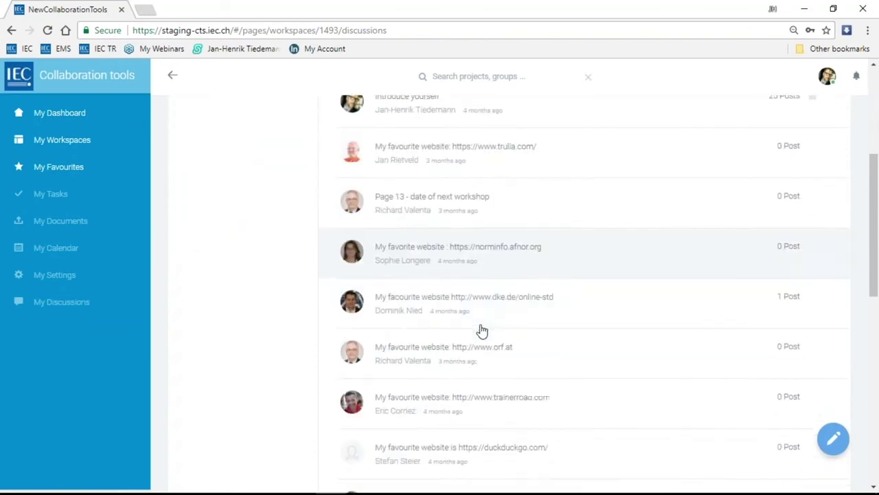
scroll(482, 332, down, 3)
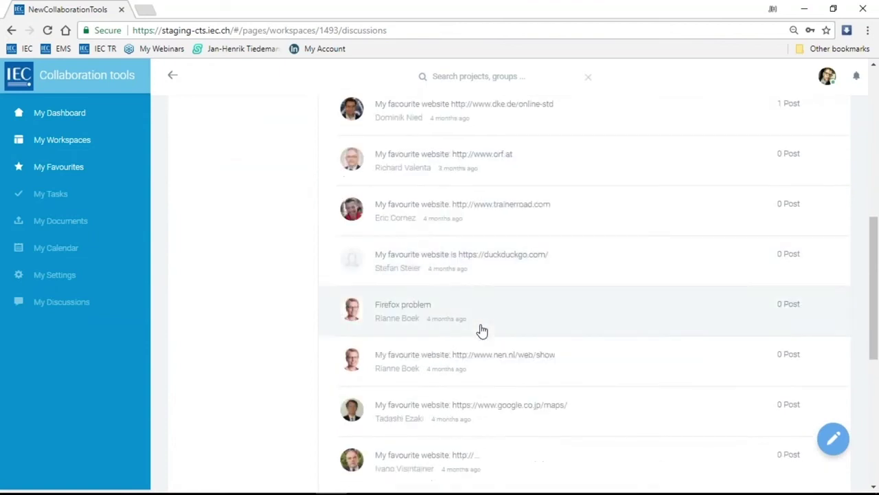
scroll(479, 329, down, 1)
click(455, 396)
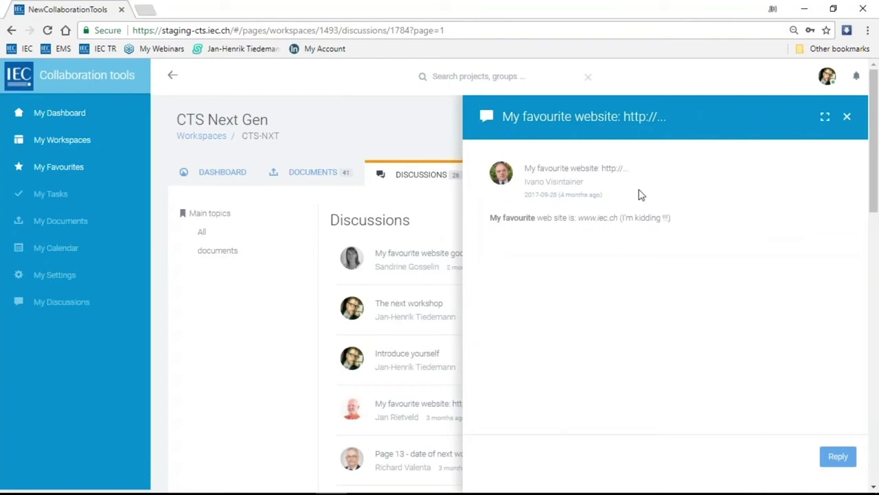
click(847, 117)
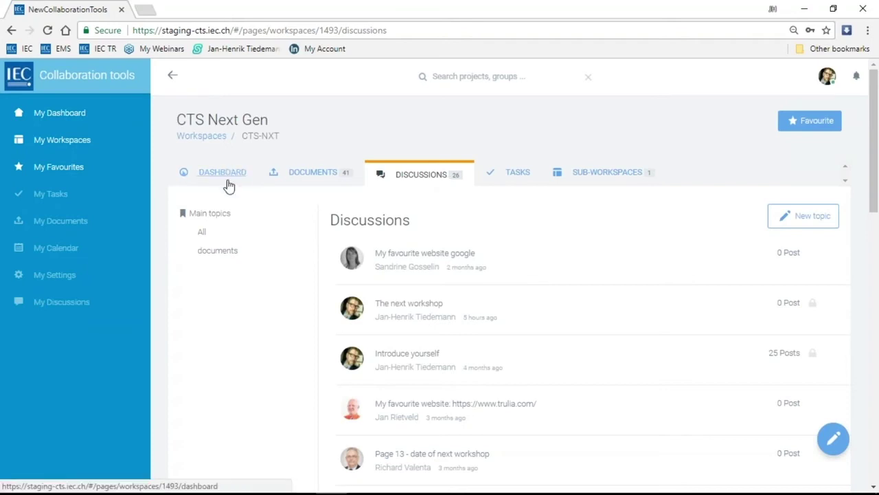
Open the Demonstration folder in the workspace's documents and look through its files.
click(309, 172)
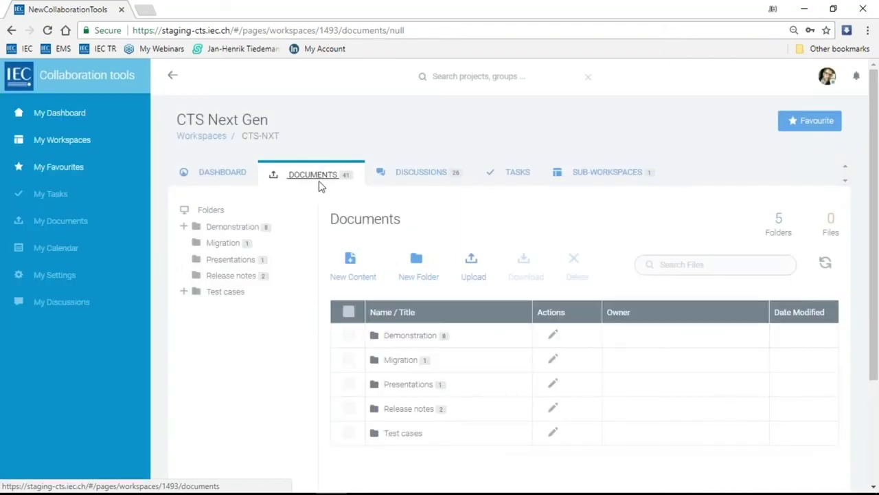
click(228, 234)
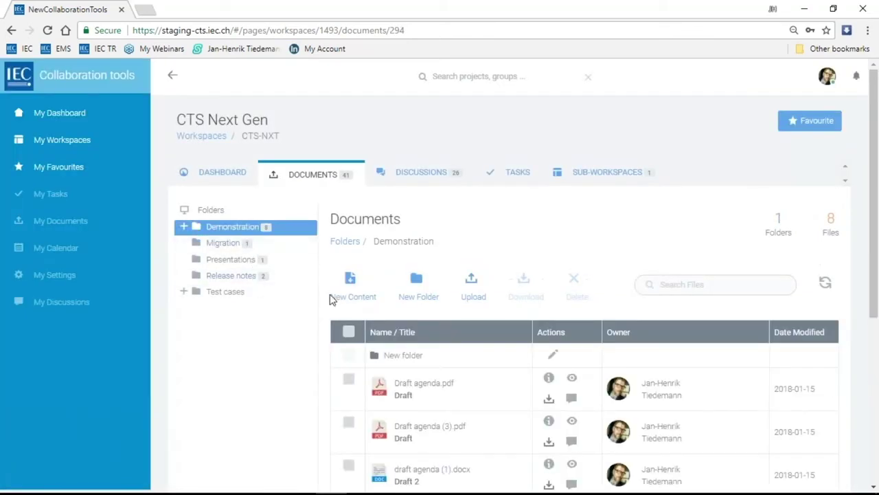
scroll(331, 316, down, 2)
scroll(330, 332, down, 3)
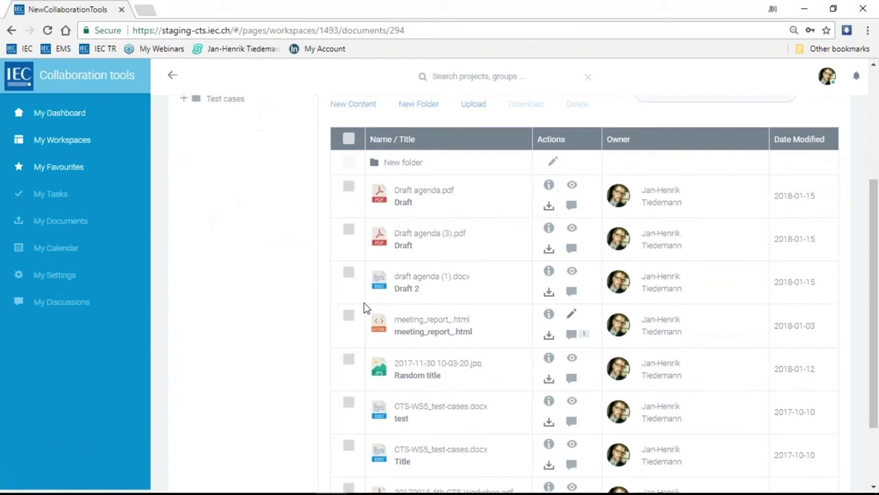
scroll(392, 294, up, 2)
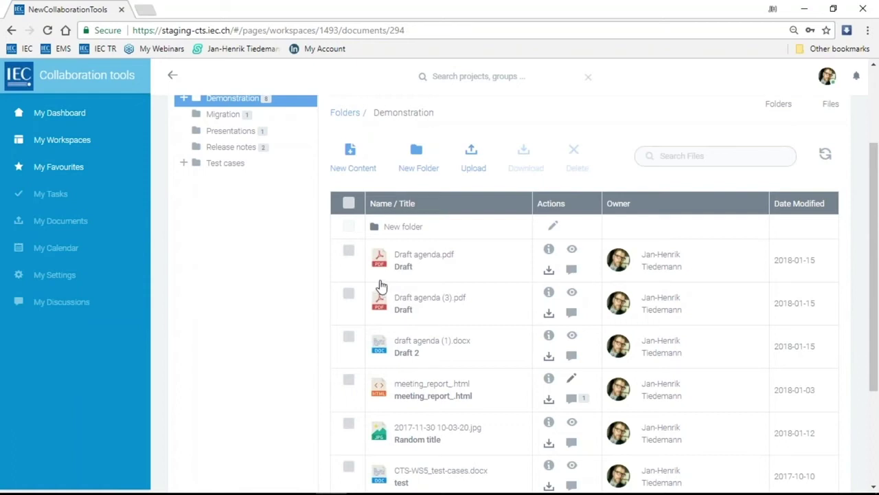
Download Draft agenda.pdf, Draft agenda (3).pdf, draft agenda (1).docx and meeting_report_.html together as a zip to the desktop and check the archive's contents.
click(349, 251)
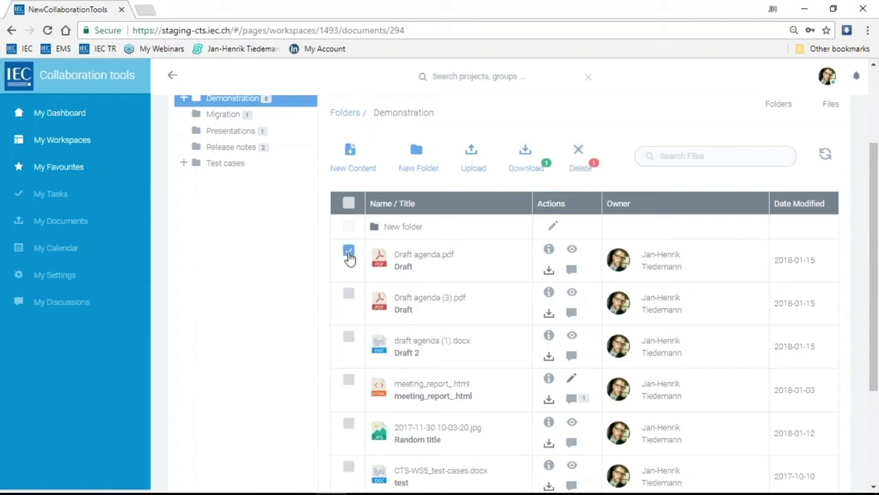
click(349, 294)
click(349, 345)
click(350, 381)
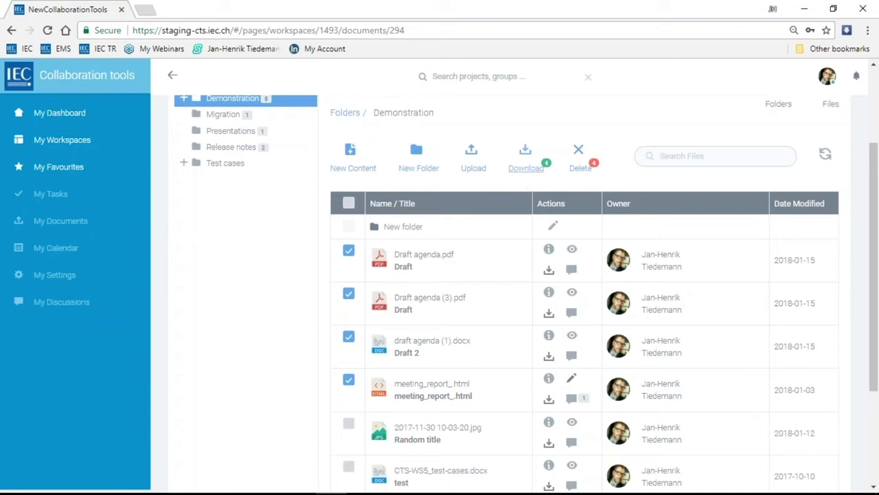
click(526, 165)
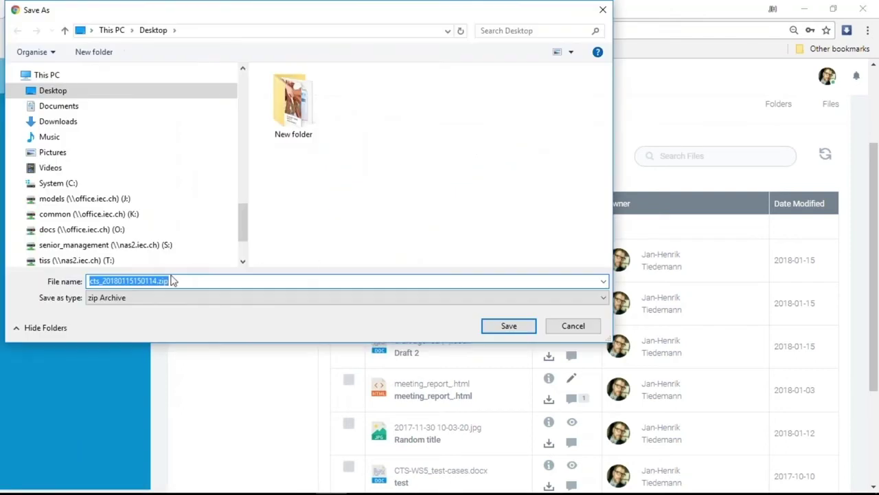
click(505, 327)
click(69, 478)
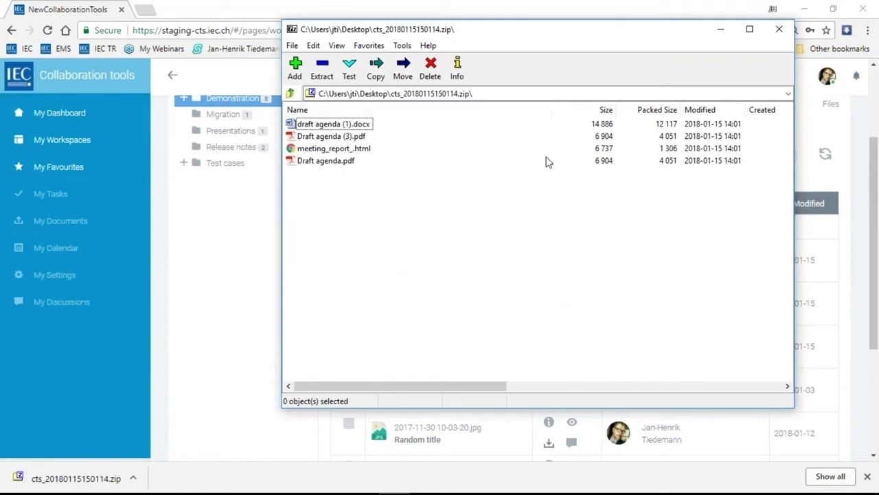
click(776, 31)
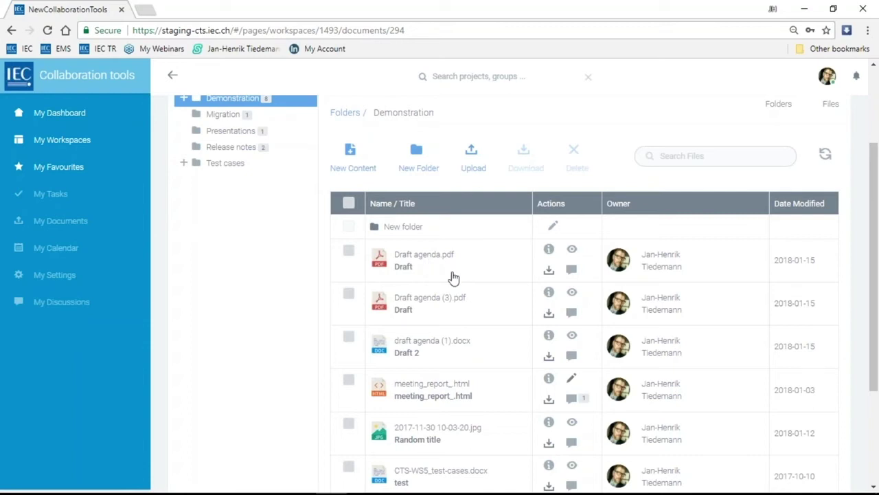
Start a file upload in the Demonstration folder and arrange the browser window so the desktop files are accessible.
click(473, 172)
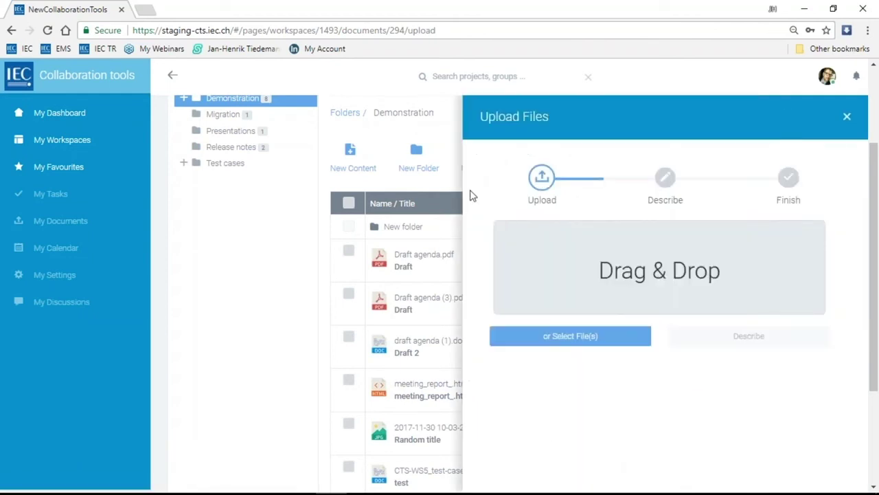
click(834, 10)
click(804, 9)
drag(337, 51, 410, 14)
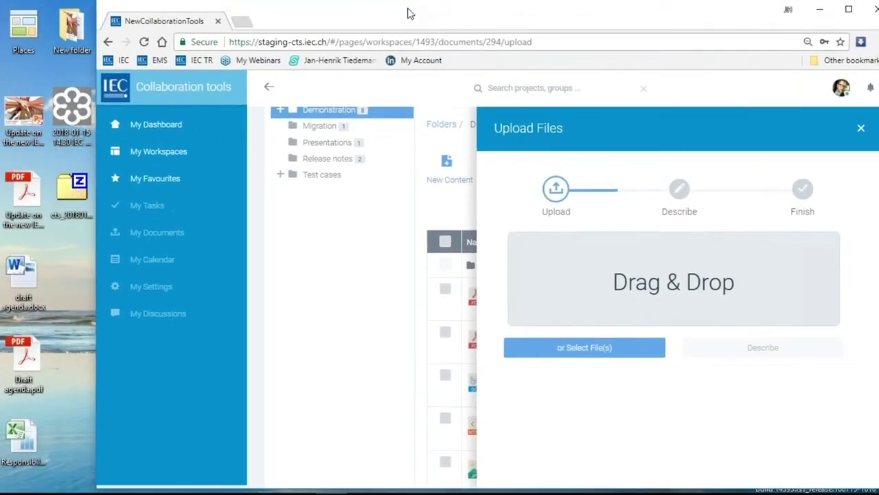
Add Draft agenda.pdf and draft agenda.docx from the desktop to the upload and maximize the browser window.
click(29, 361)
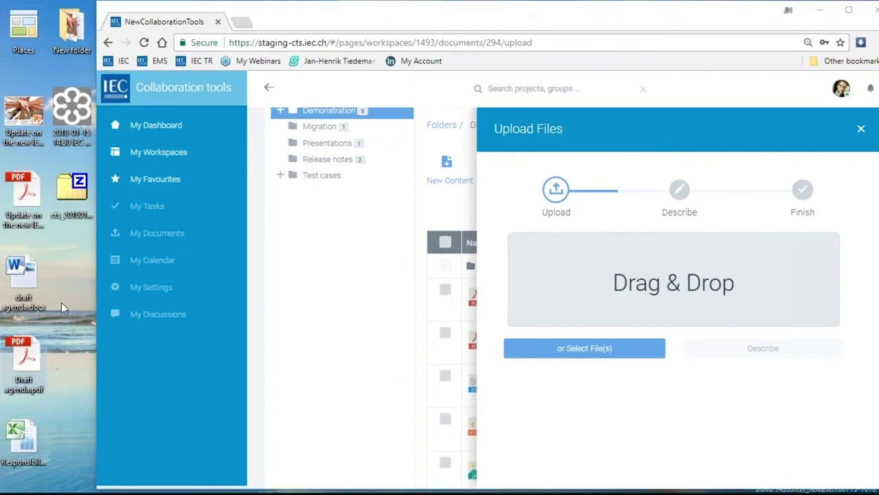
click(33, 268)
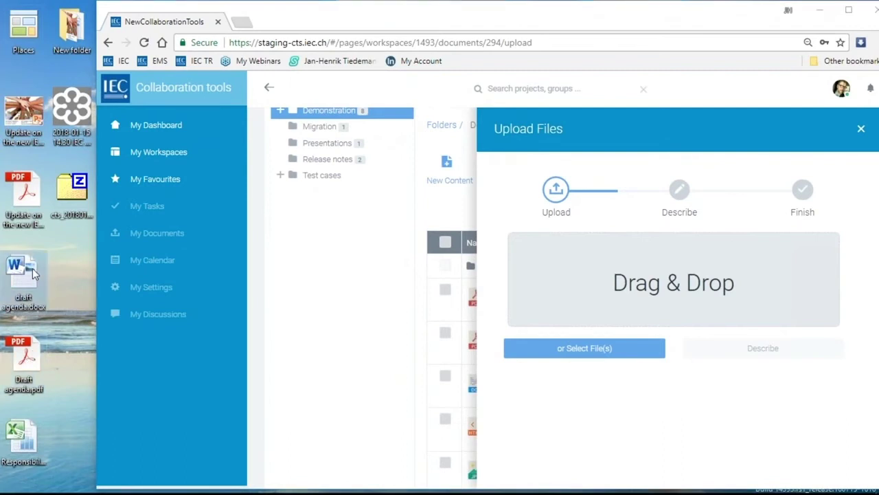
click(44, 332)
drag(69, 261, 650, 301)
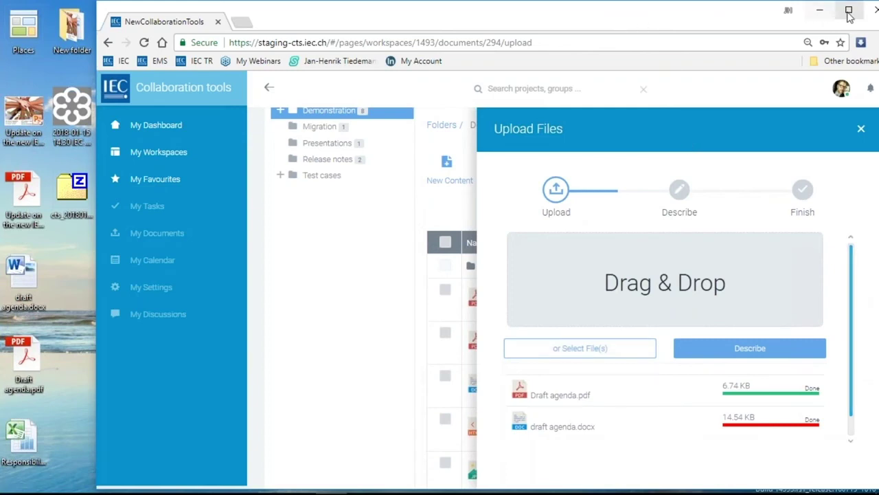
click(820, 11)
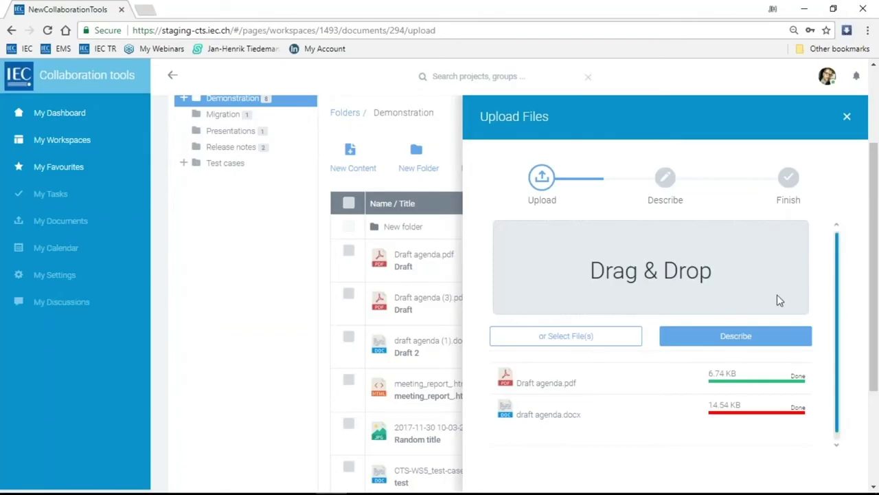
Proceed to describing Draft agenda.pdf, choose the "Other (example: CENELEC)" metadata set and review its fields.
click(773, 341)
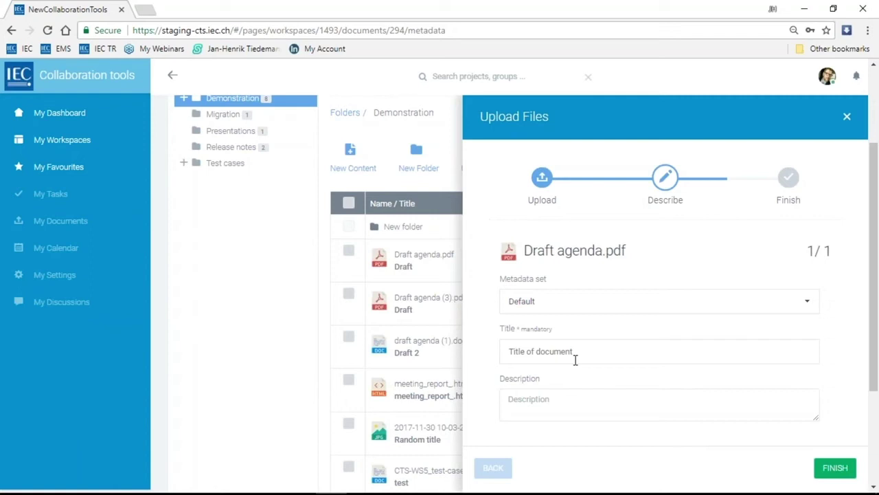
click(806, 306)
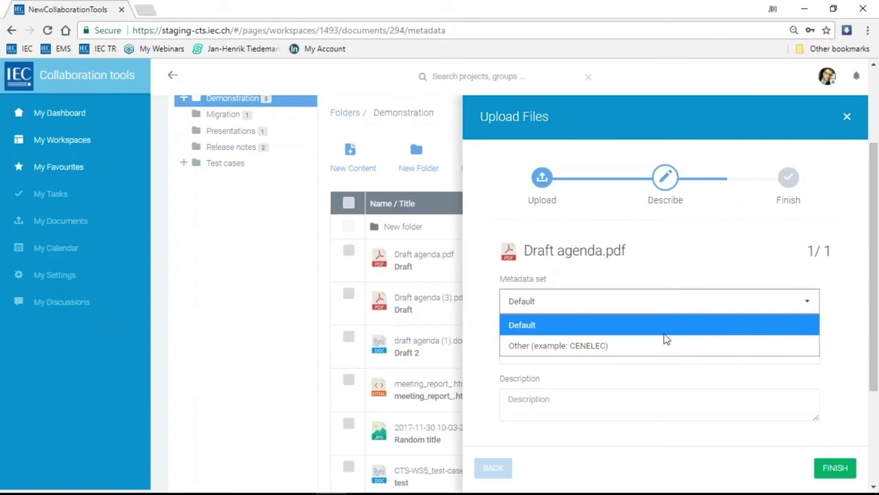
click(628, 343)
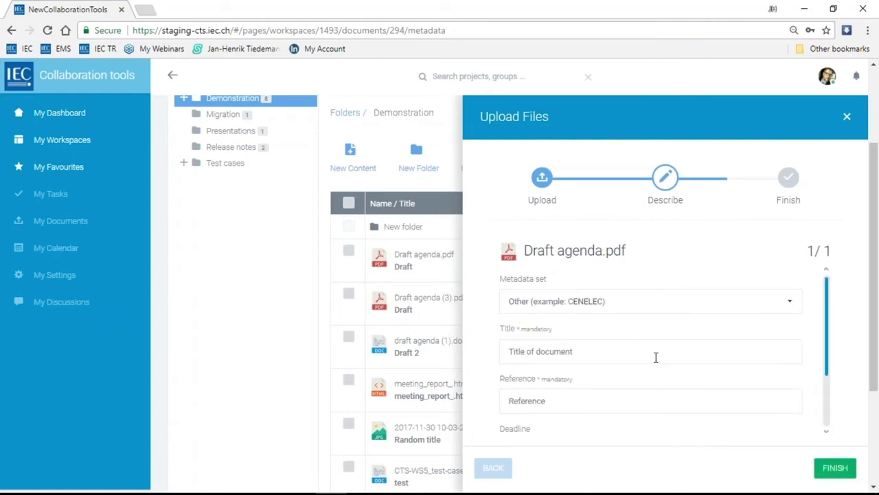
scroll(655, 362, down, 3)
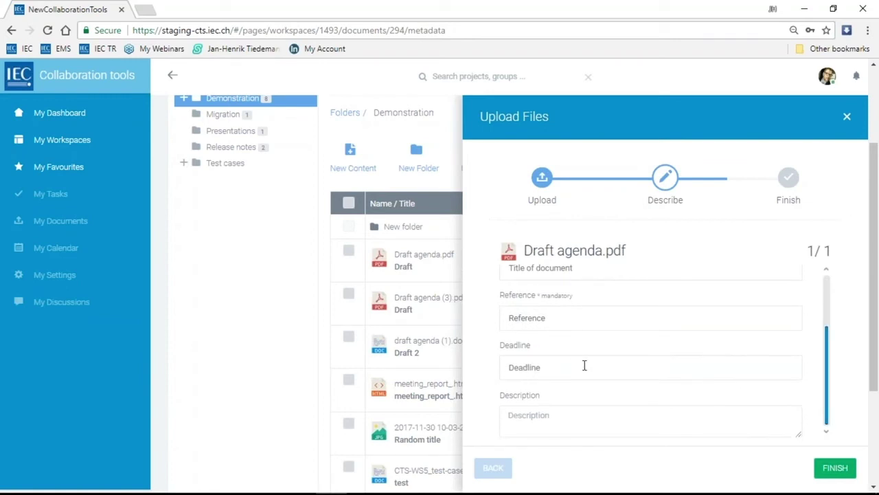
scroll(579, 369, up, 3)
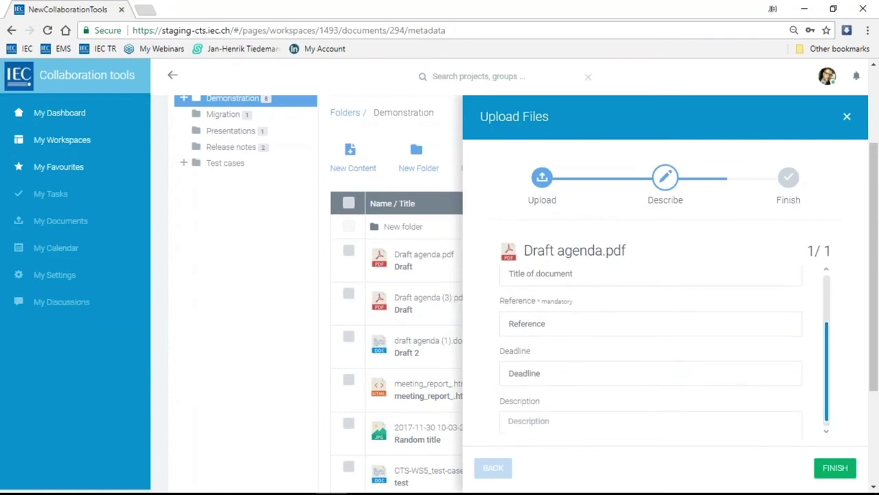
Finish uploading Draft agenda.pdf with the Default metadata set and the title "Draft", and check the Demonstration folder's file list.
click(789, 303)
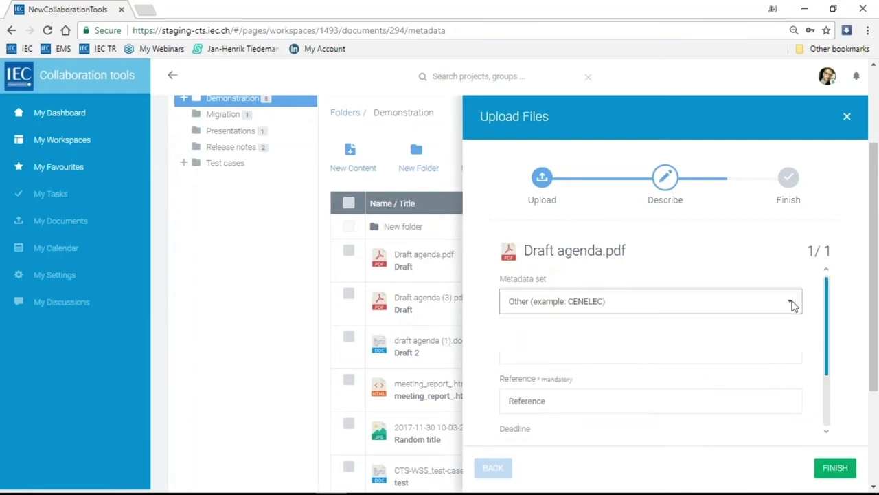
click(589, 326)
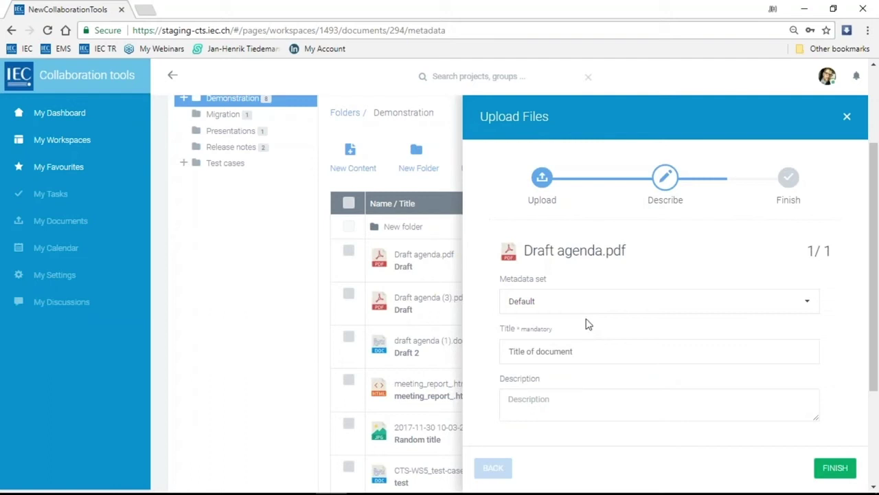
click(589, 351)
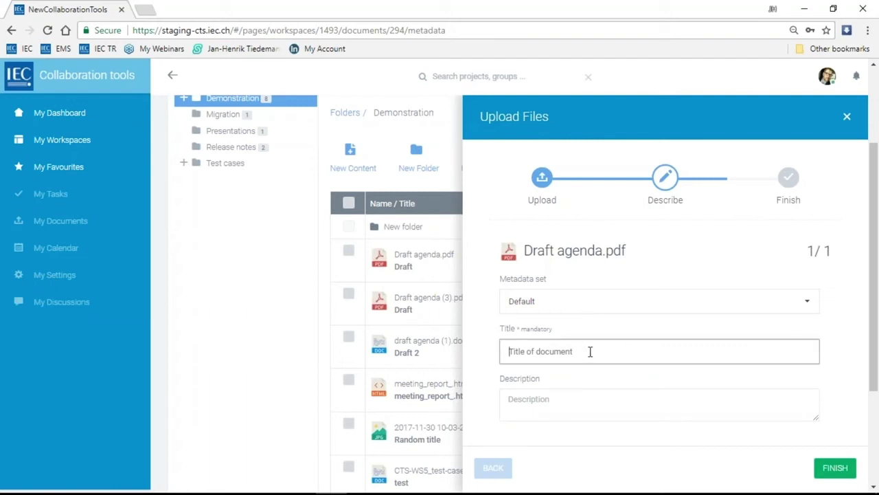
text(Draft)
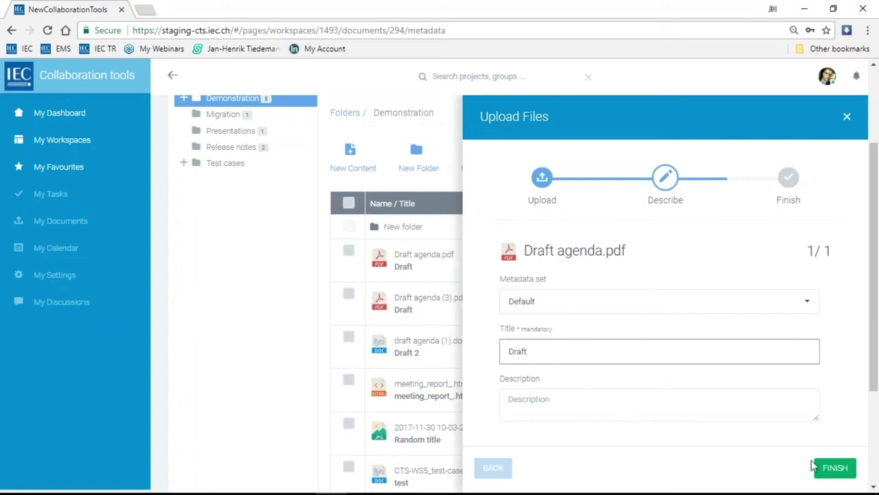
click(832, 470)
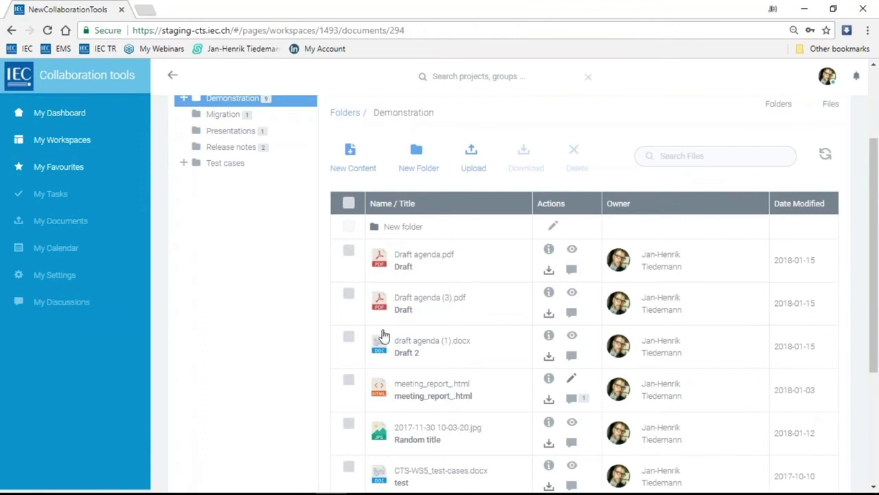
scroll(382, 336, down, 3)
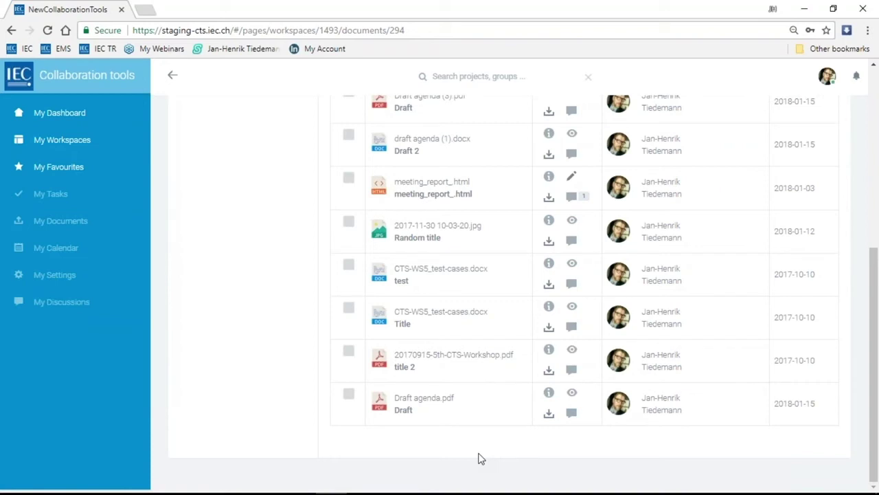
scroll(538, 364, up, 5)
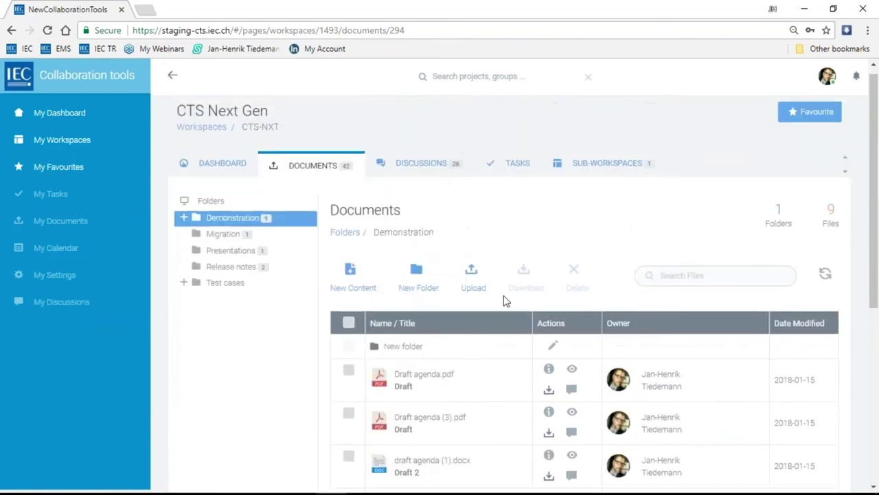
Start a new discussion topic in the CTS Next Gen workspace titled "Where should we meet next time?".
click(420, 167)
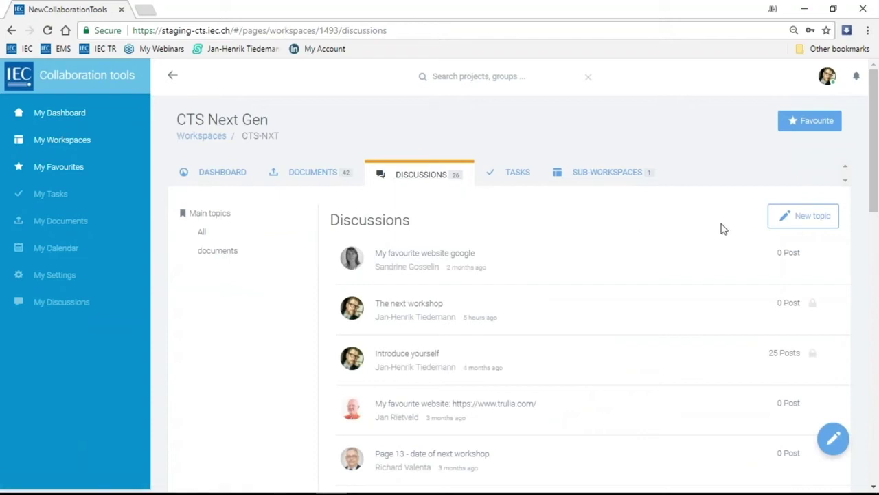
click(798, 219)
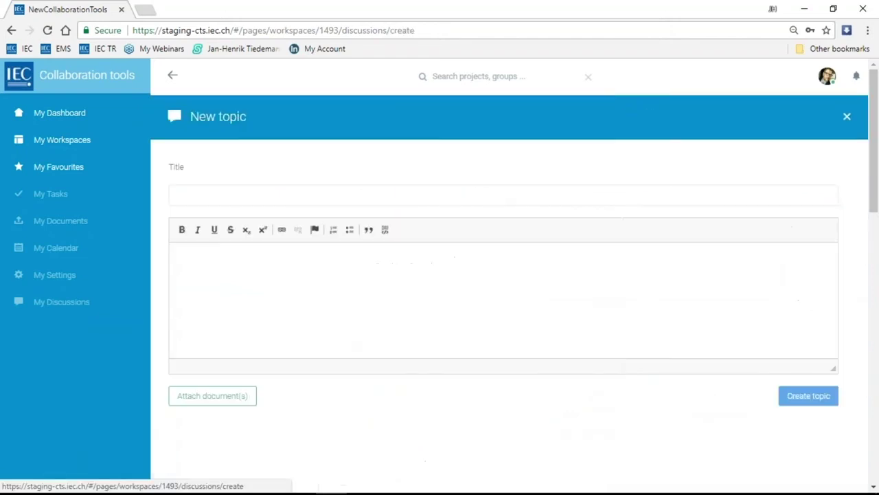
click(405, 191)
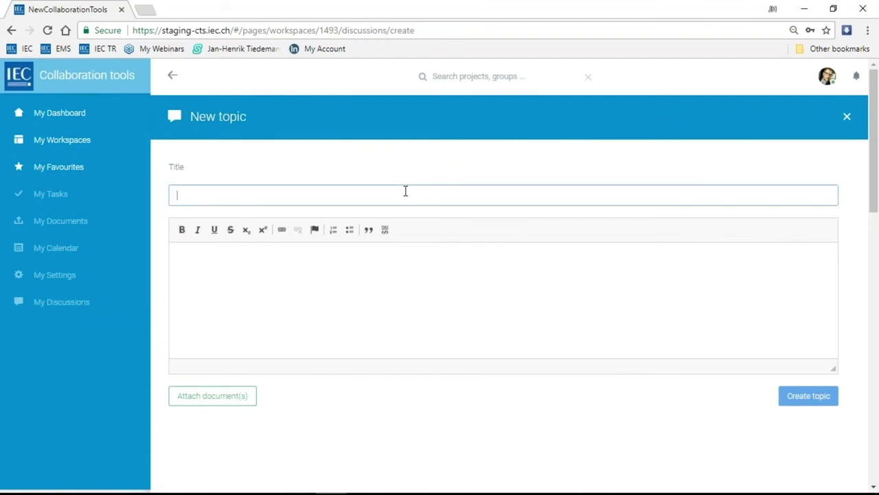
text(Where should we )
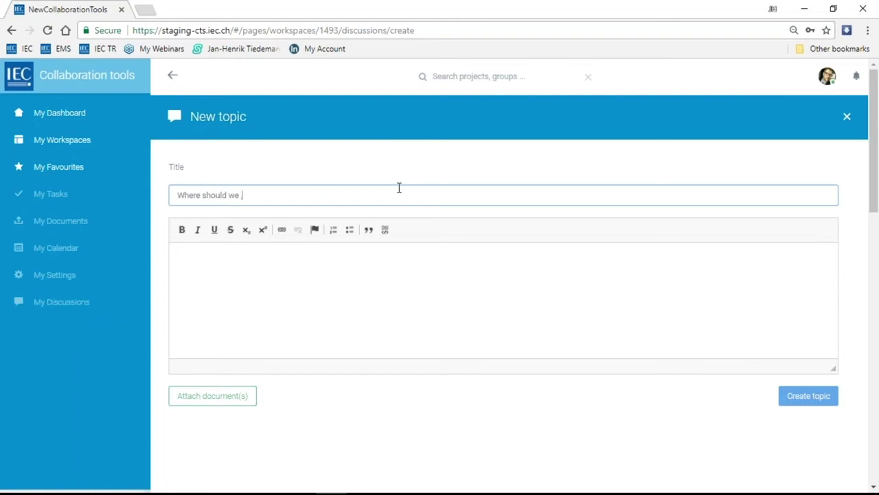
text(meet next time?)
Write "Where should we meet?" as the message text of the new topic.
click(423, 276)
text(Where sh)
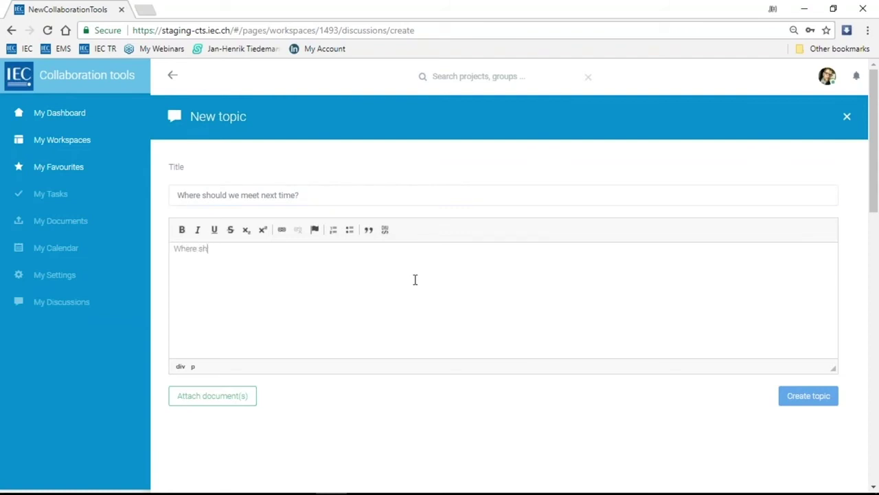
text(hould)
key(BackSpace)
key(BackSpace)
key(BackSpace)
key(BackSpace)
key(BackSpace)
text(ld we meet?)
Attach Draft agenda.pdf and Draft agenda (3).pdf from the Demonstration folder to the new topic.
click(227, 404)
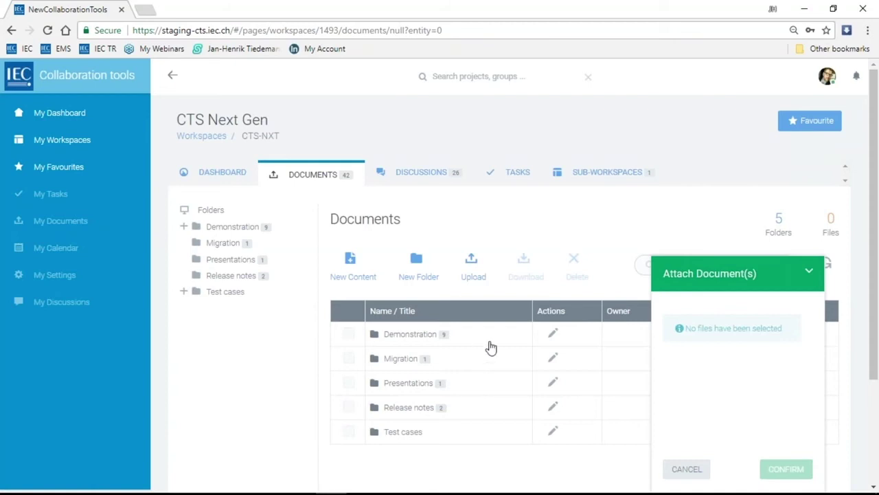
scroll(501, 335, down, 1)
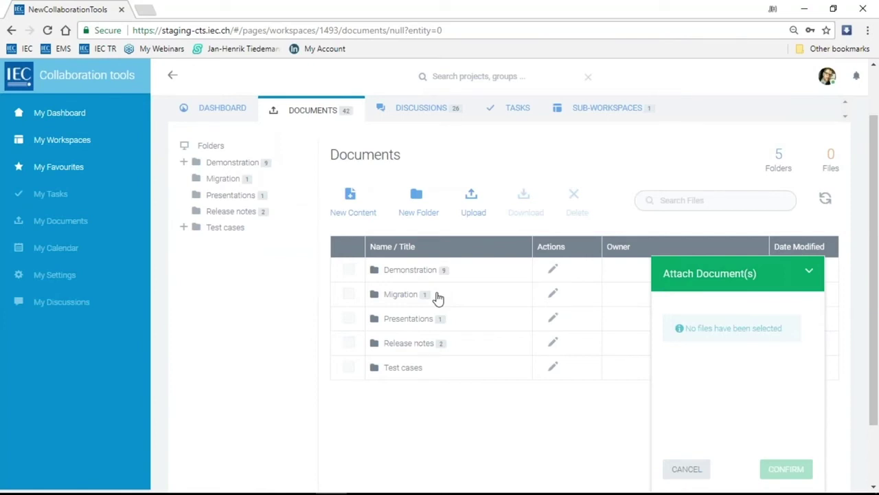
click(416, 272)
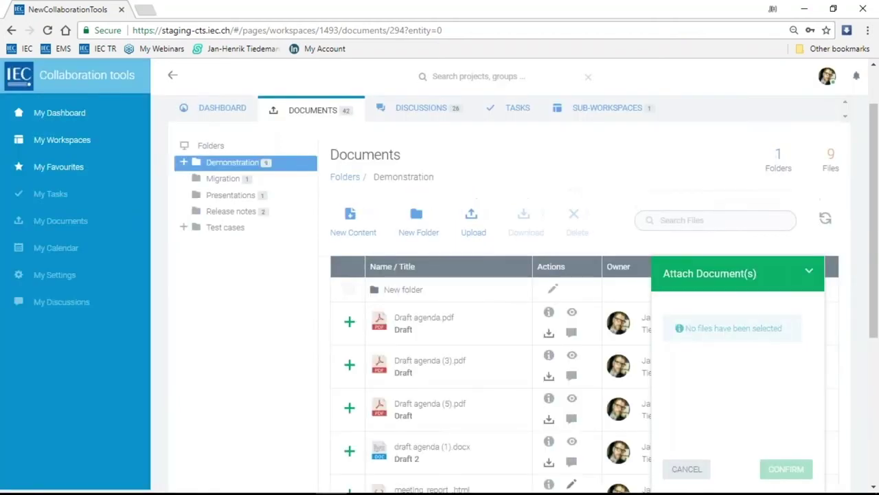
click(348, 321)
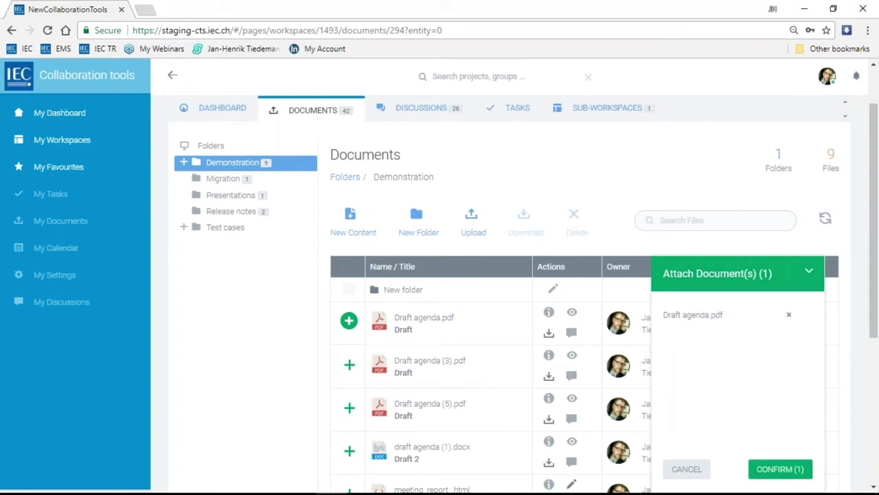
click(349, 364)
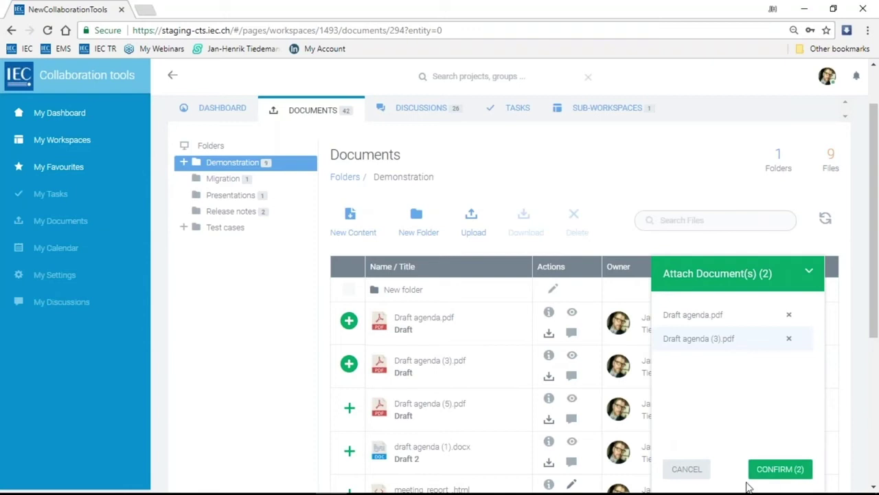
click(809, 273)
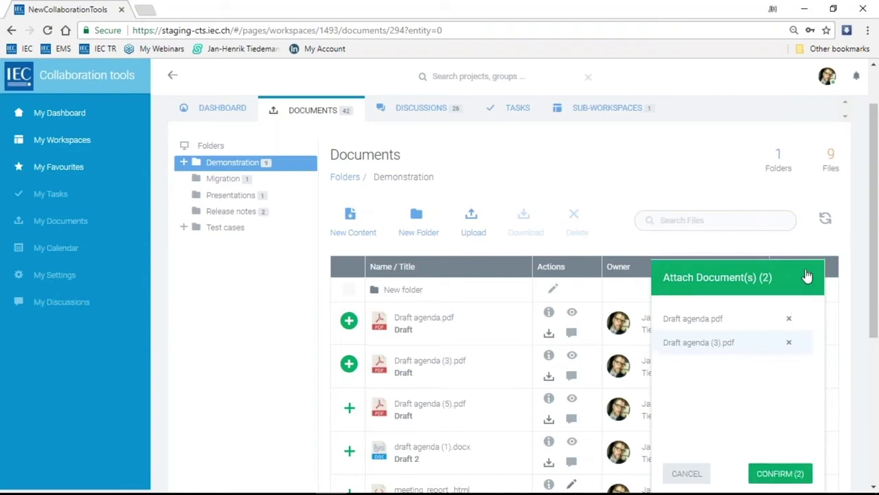
click(811, 473)
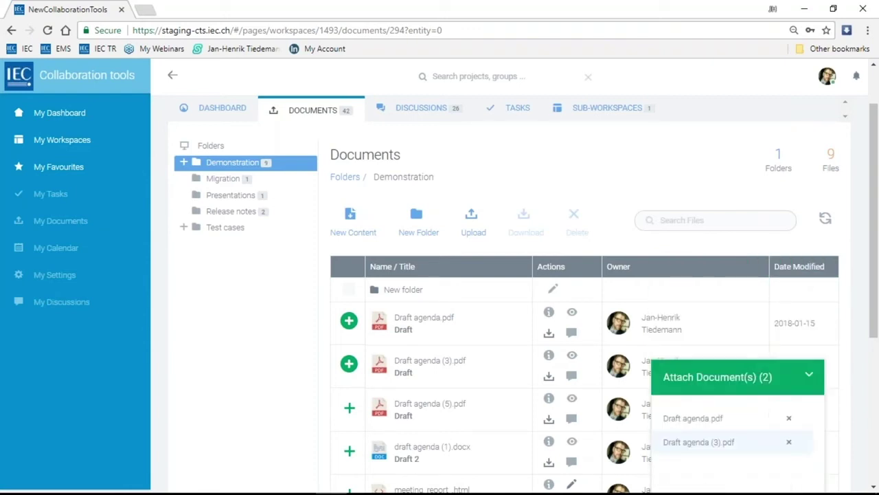
click(779, 469)
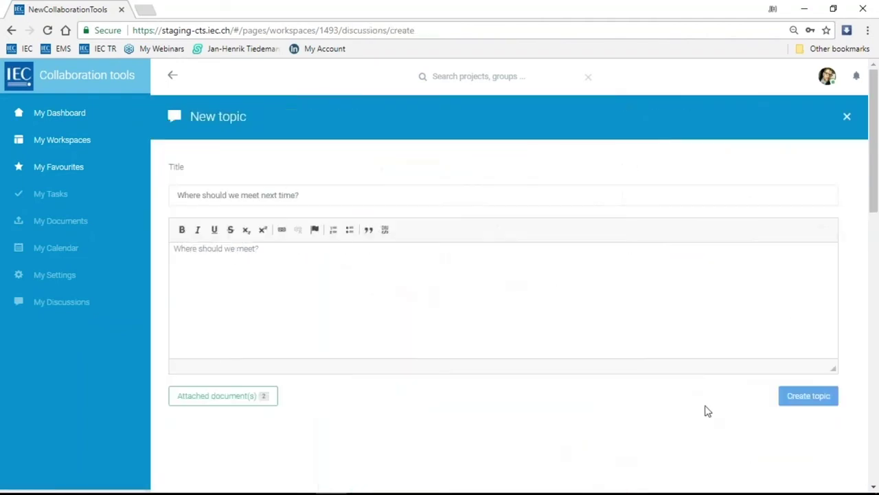
Reopen the topic's attachment selection and add Responsibilities.xlsx from the desktop to an upload in the Demonstration folder, then maximize the browser window.
click(217, 401)
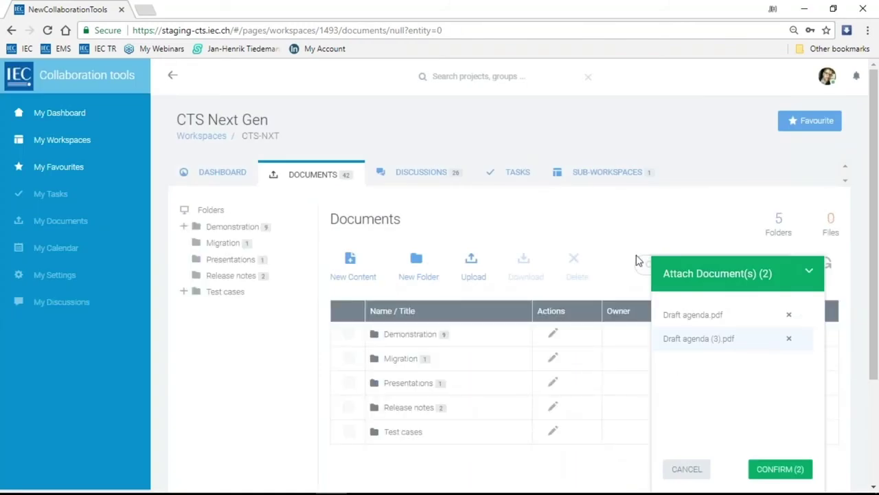
click(405, 337)
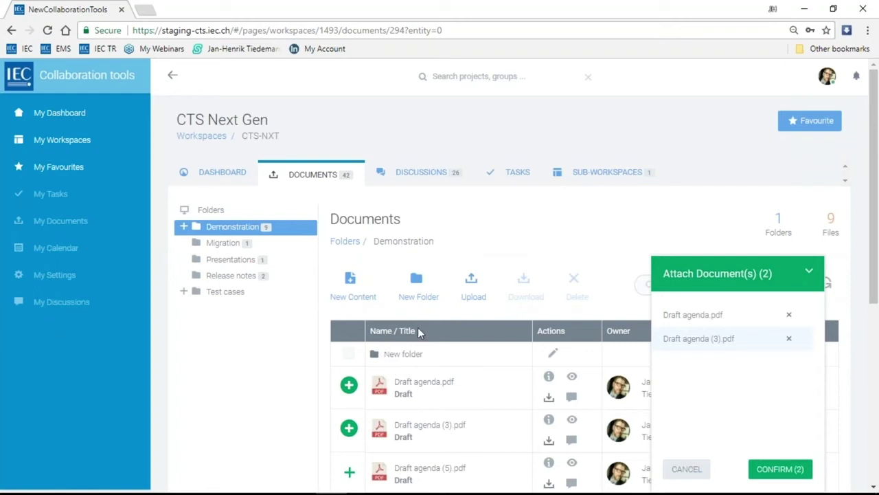
click(474, 299)
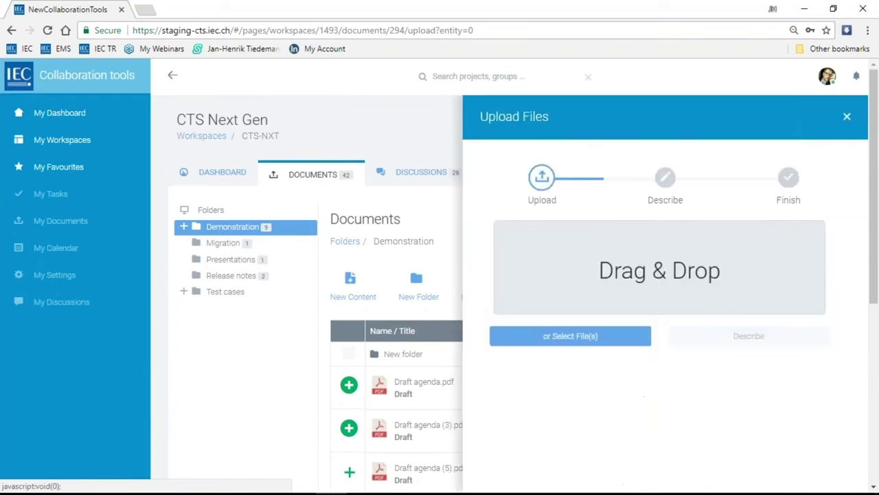
double_click(285, 7)
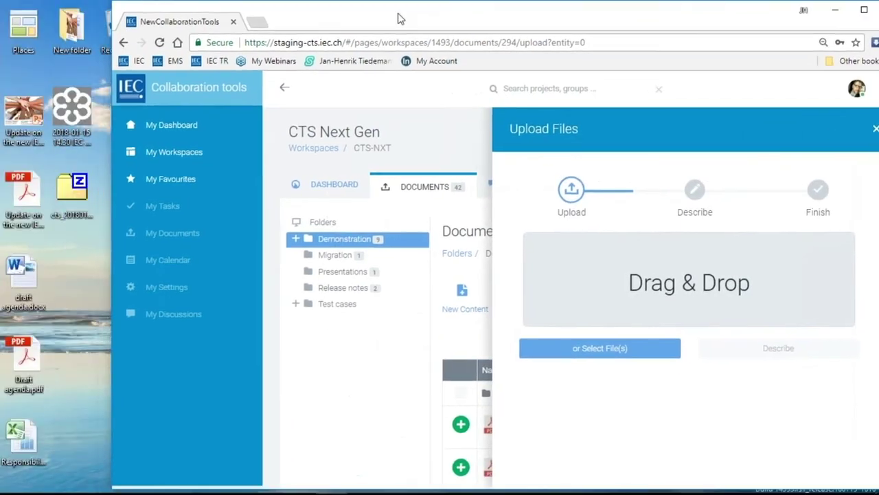
drag(28, 440, 612, 266)
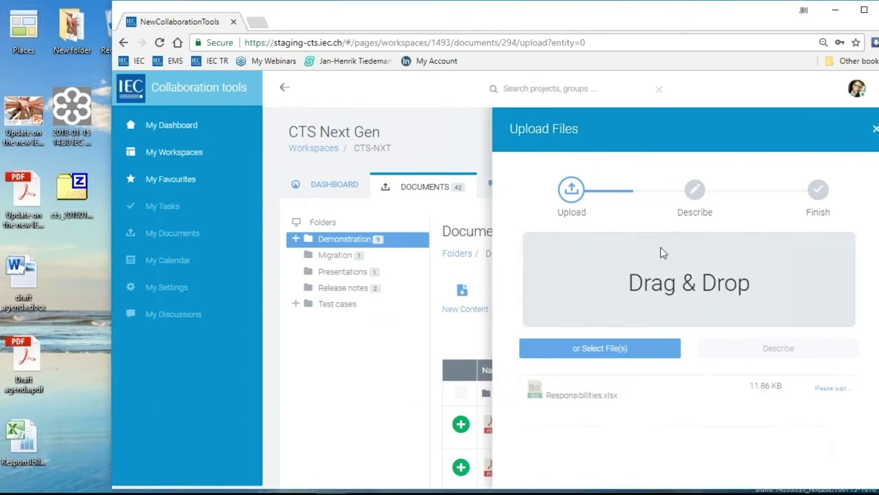
drag(720, 15, 654, 15)
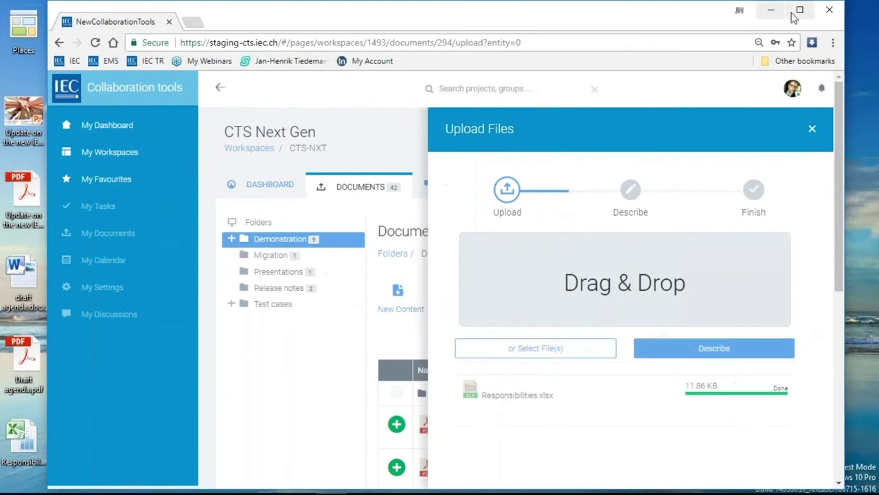
click(801, 8)
Describe Responsibilities.xlsx with the Default metadata set and the title "Responsibilities", and finish the upload.
click(721, 338)
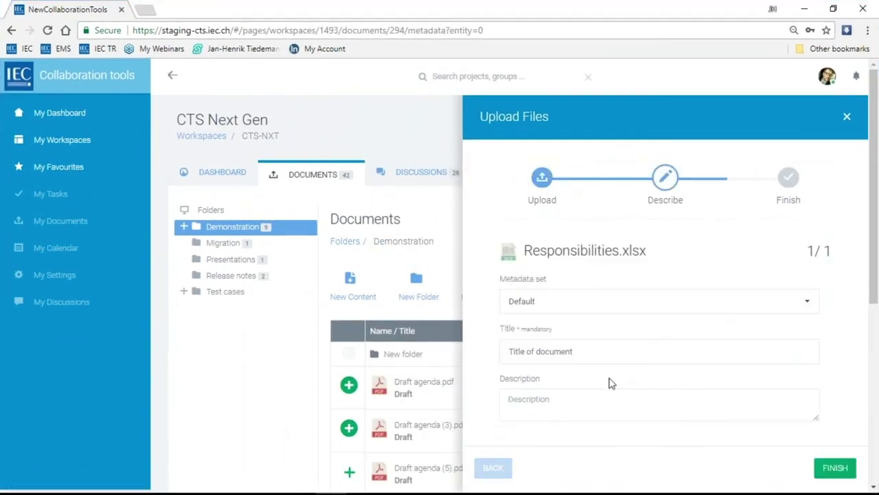
click(602, 352)
text(Responsibilities)
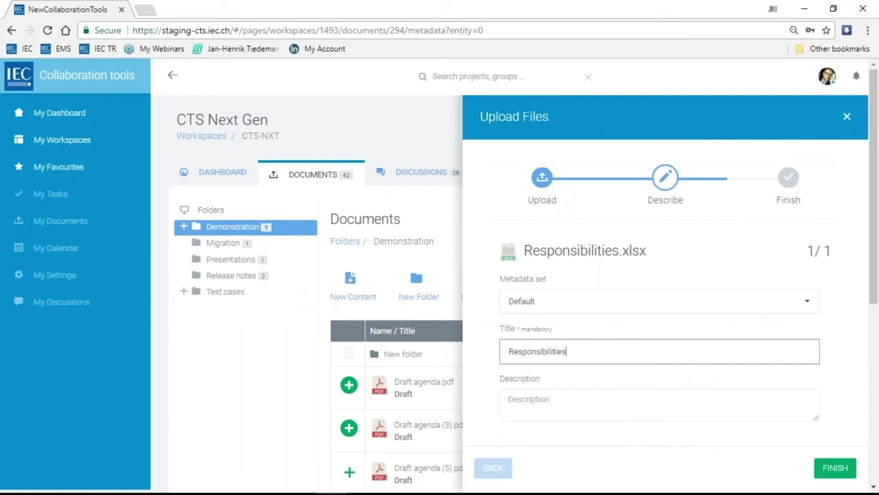
click(833, 470)
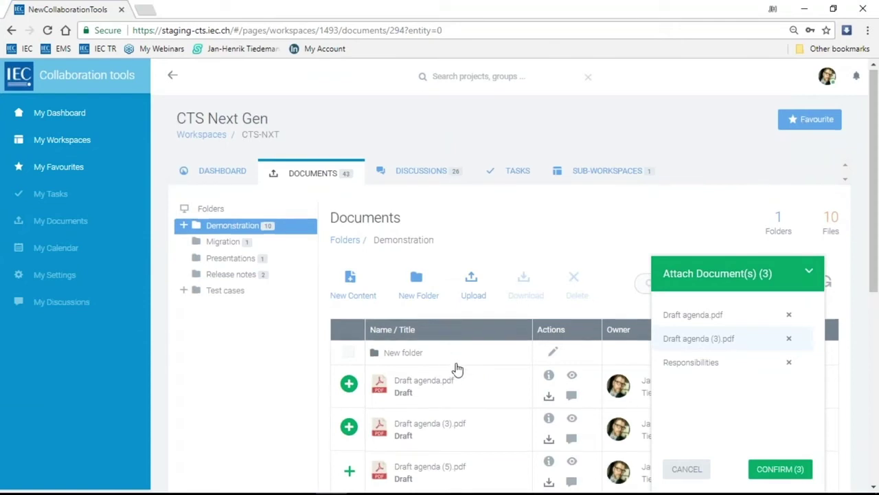
Check the selected files in the Demonstration folder, confirm the three attachments and create the topic.
scroll(453, 366, down, 5)
scroll(461, 371, down, 1)
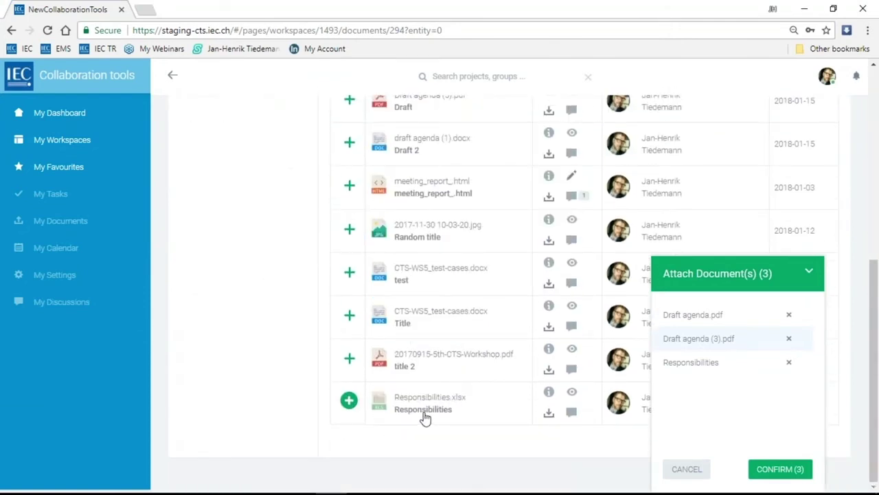
scroll(481, 412, up, 1)
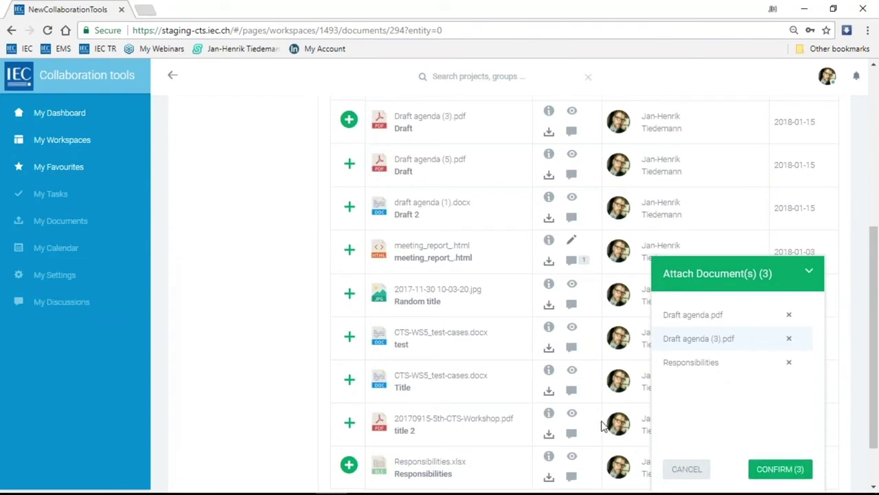
click(775, 470)
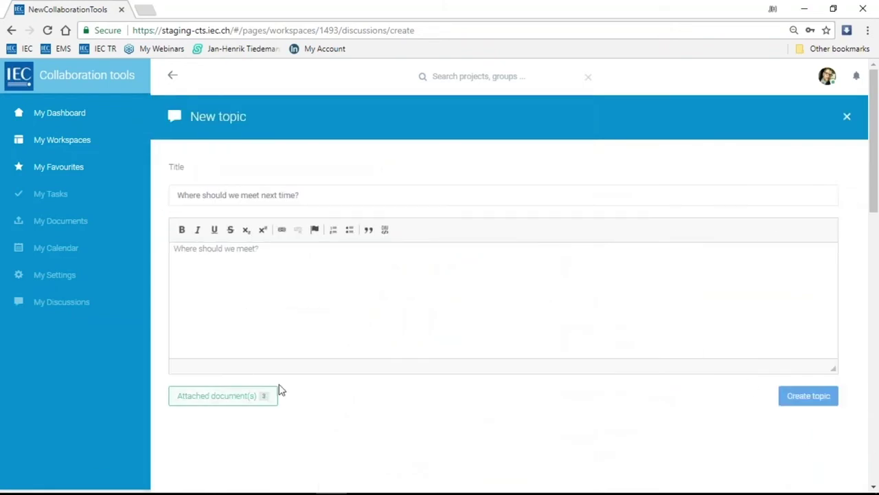
click(801, 404)
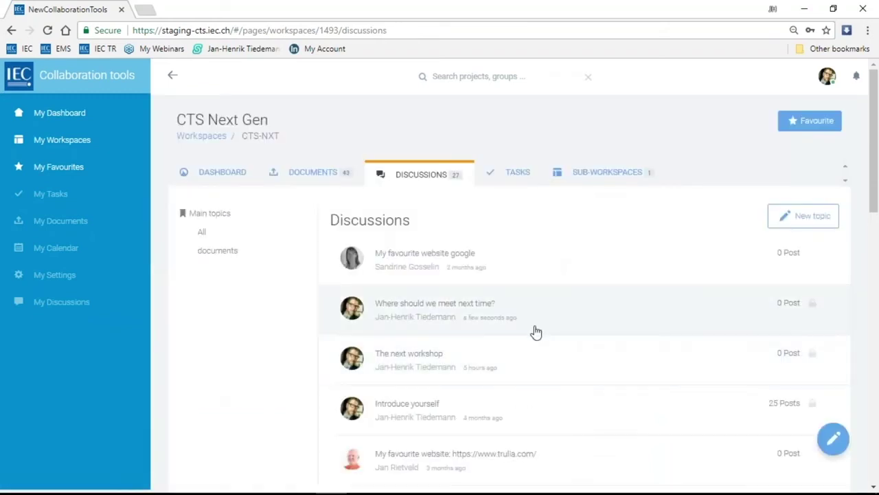
Look through the workspace's discussion list on page 2 and return to page 1.
scroll(532, 328, down, 1)
scroll(534, 327, down, 12)
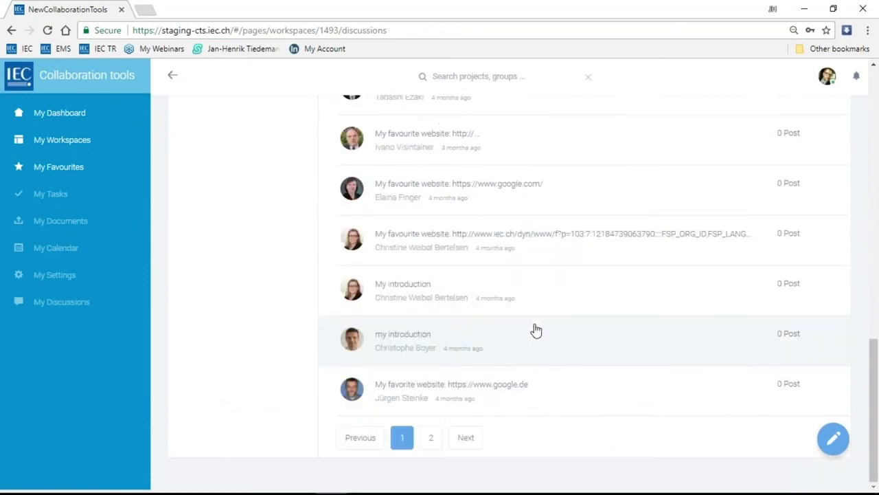
click(431, 438)
scroll(516, 340, down, 3)
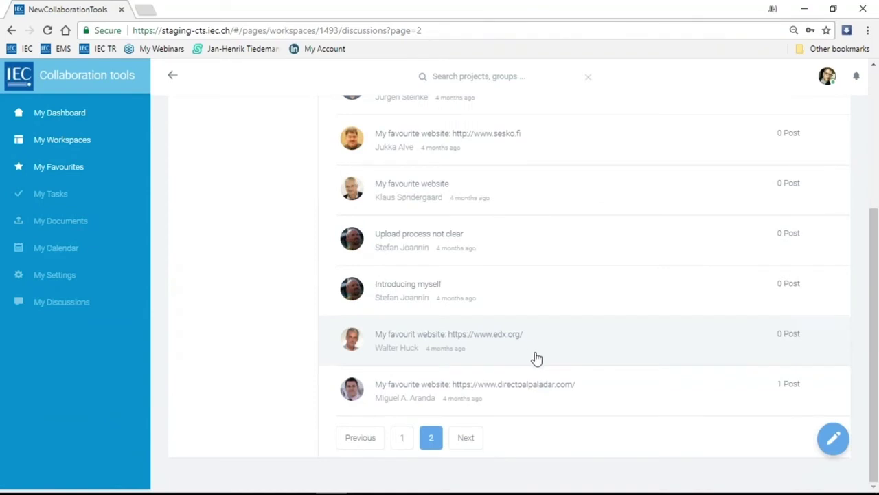
scroll(534, 357, up, 1)
scroll(416, 460, down, 1)
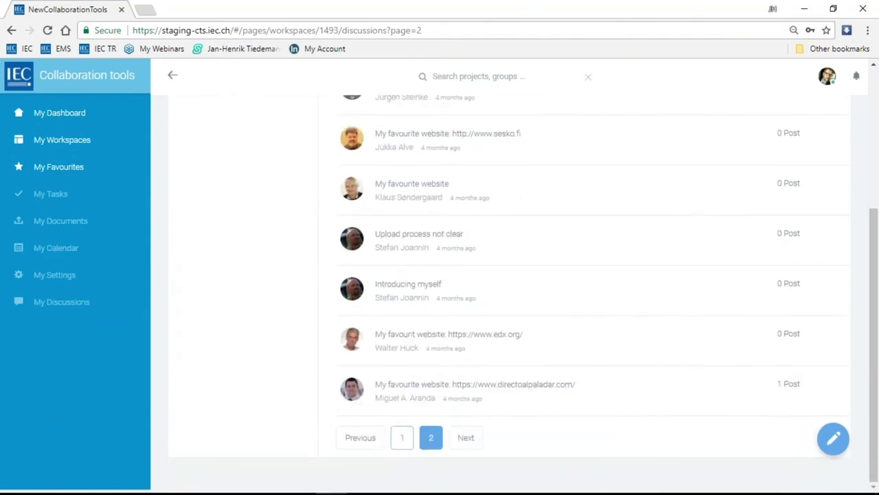
click(407, 442)
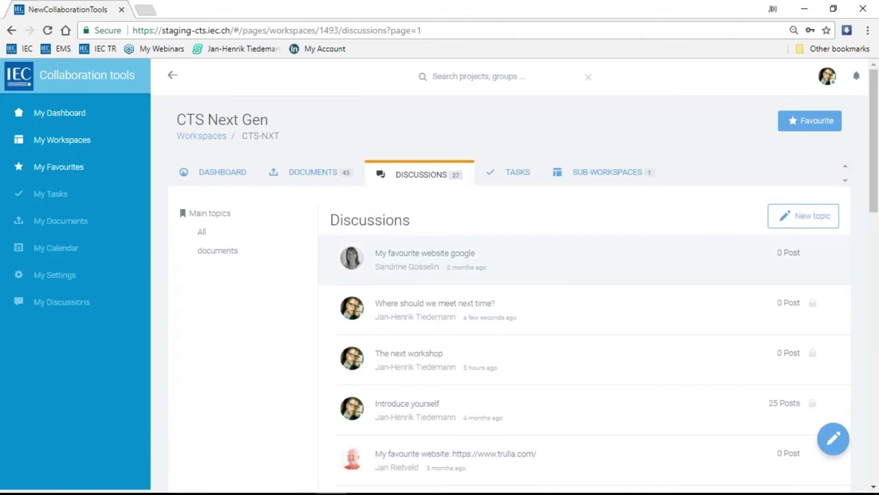
Open the topic "Where should we meet next time?" and review its list of attachments.
click(461, 311)
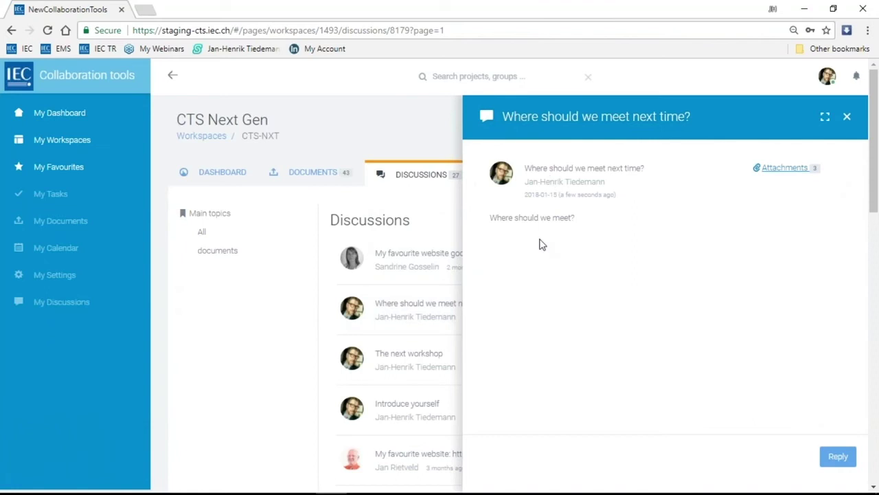
click(790, 171)
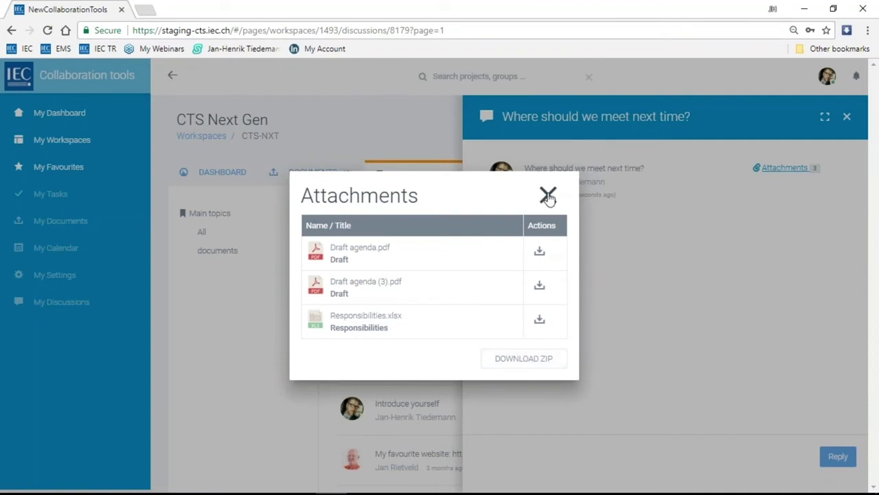
click(548, 197)
Expand the topic "Where should we meet next time?" with the side navigation collapsed, post the reply "Vienna" and close the topic.
click(825, 118)
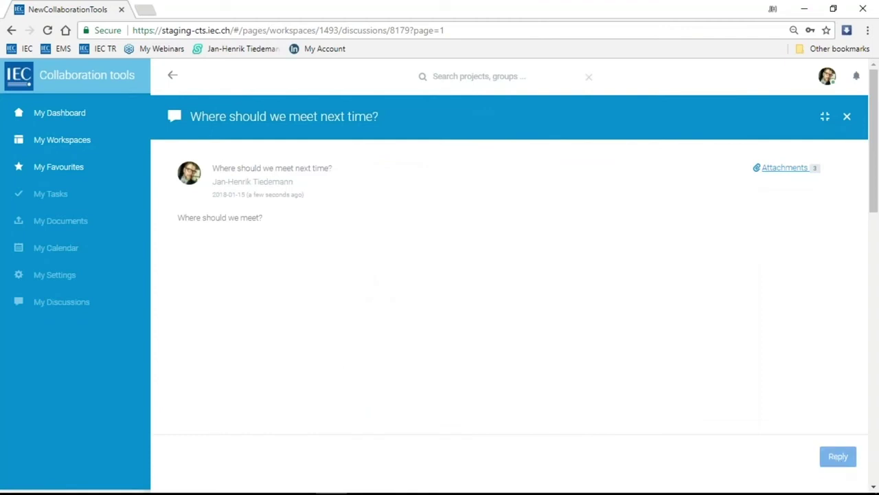
click(176, 77)
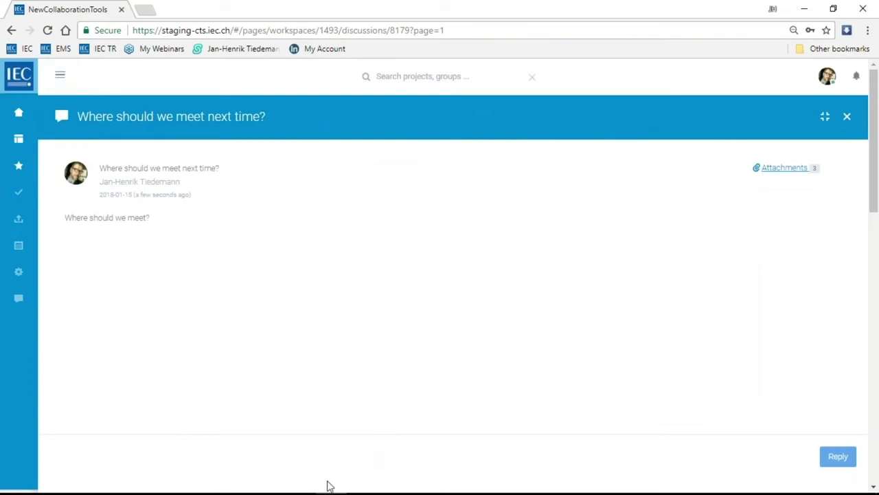
click(844, 462)
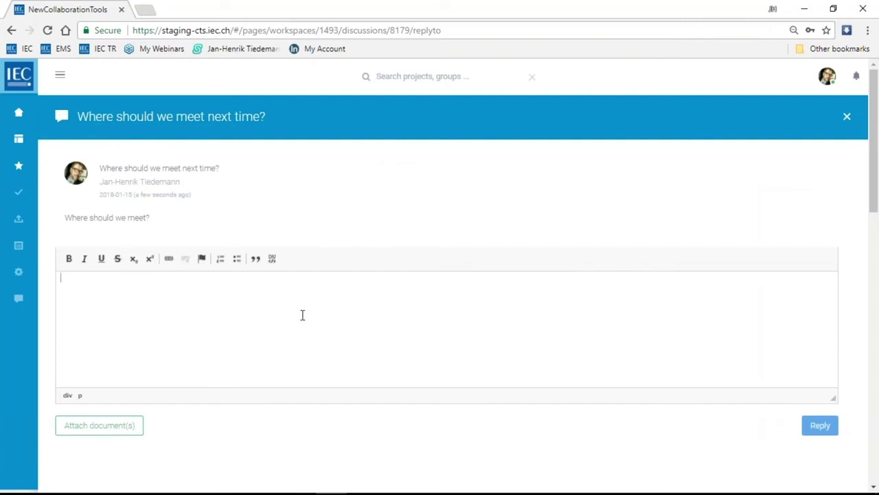
text(Vienna)
click(817, 427)
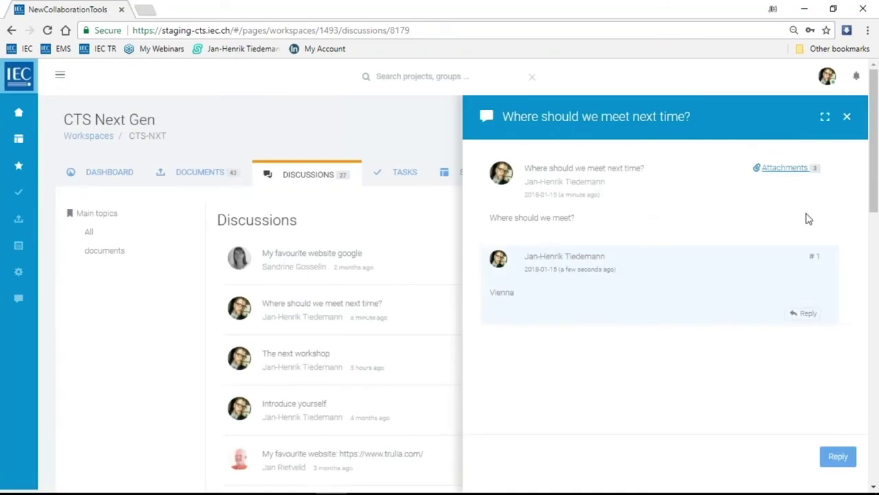
click(846, 119)
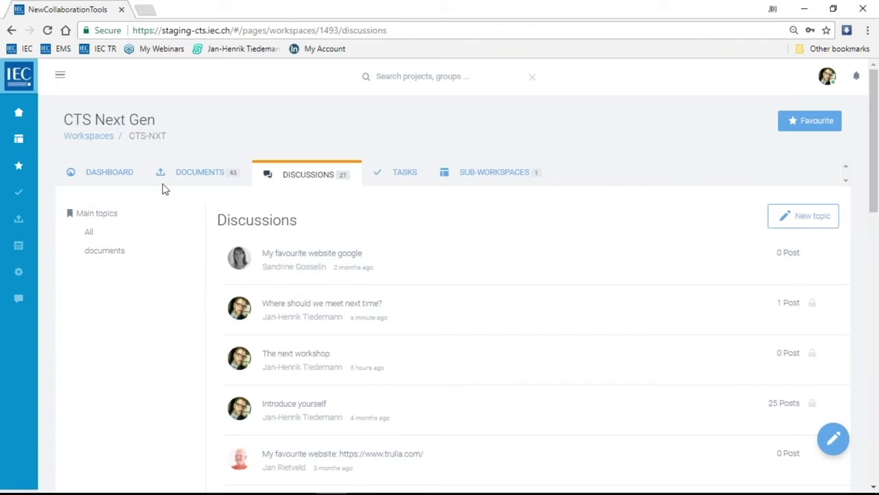
Open the workspace's Release notes document folder and view the details of cts_next_release_notes.html.
click(191, 176)
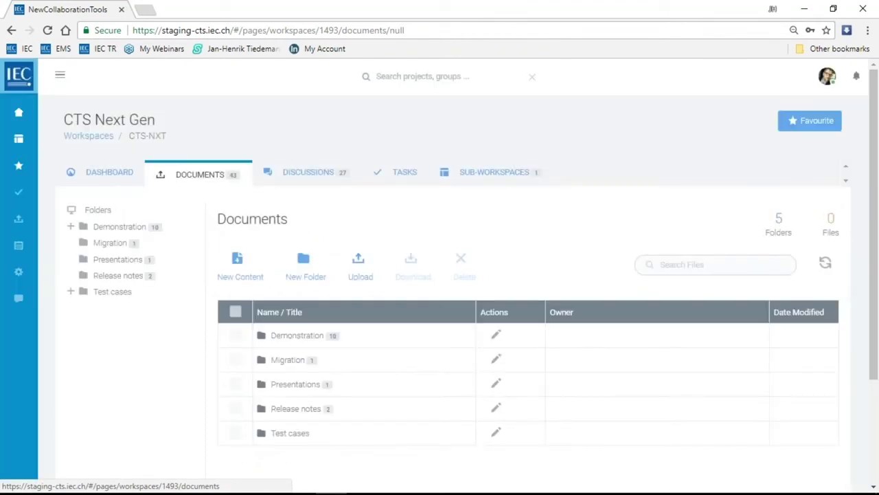
click(308, 336)
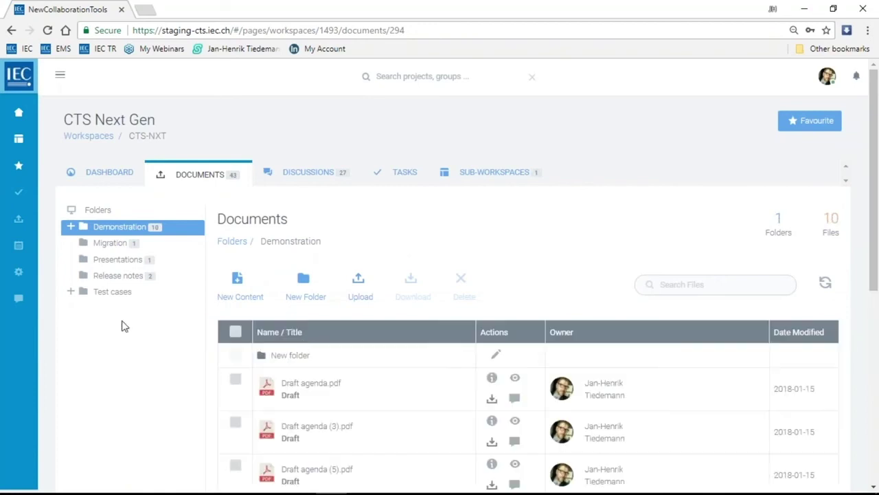
click(116, 276)
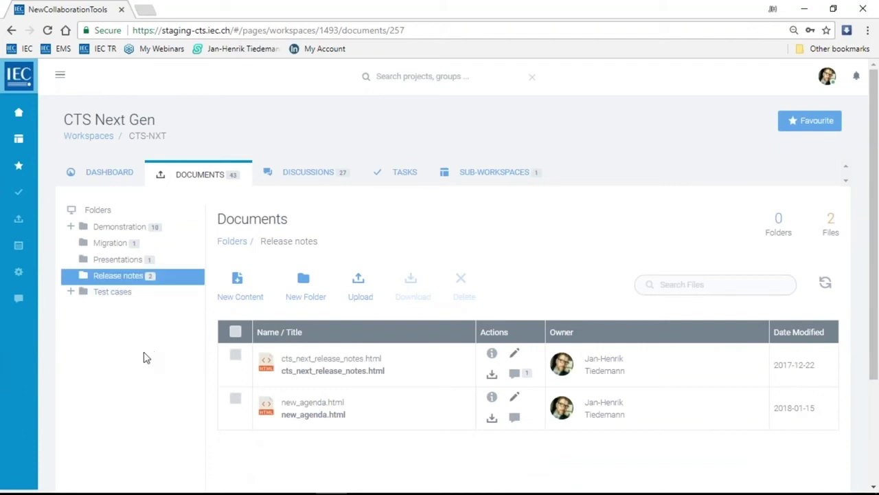
scroll(334, 314, down, 1)
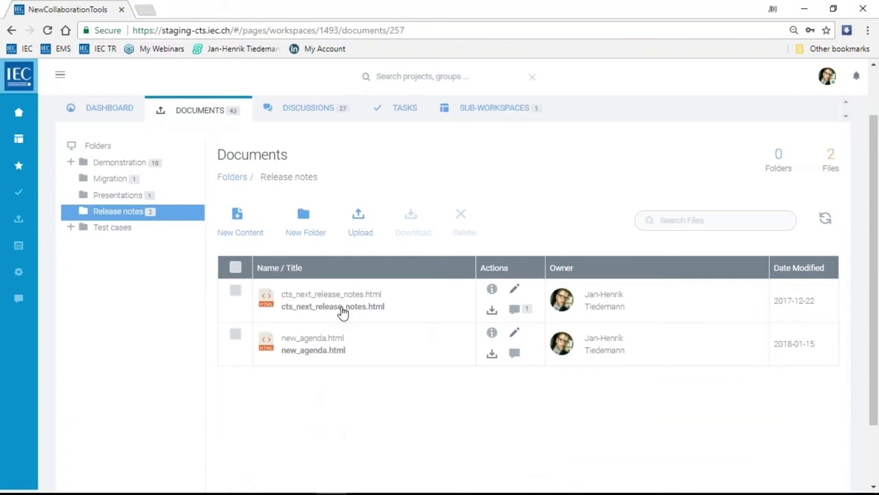
click(342, 306)
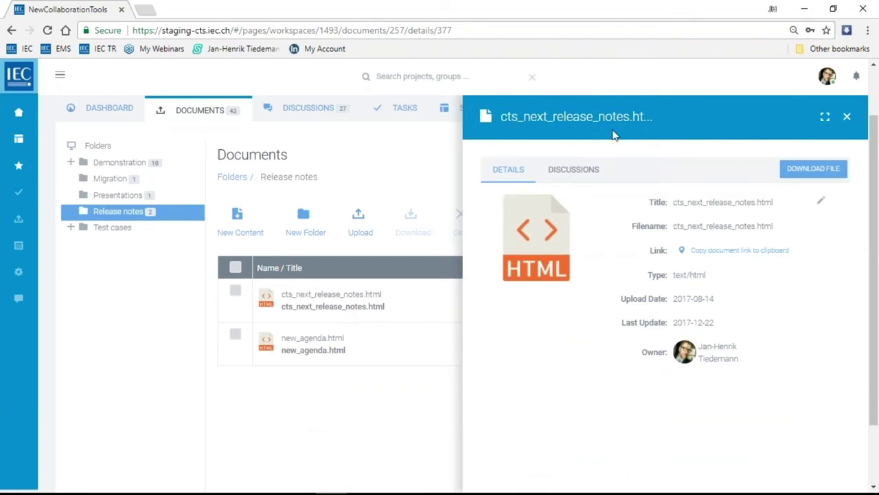
click(847, 116)
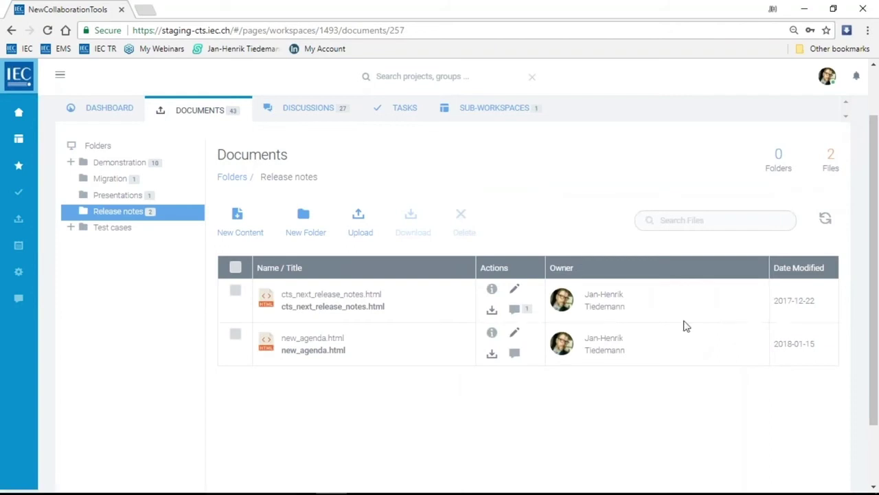
Preview the content of cts_next_release_notes.html and read through its release entries.
click(515, 292)
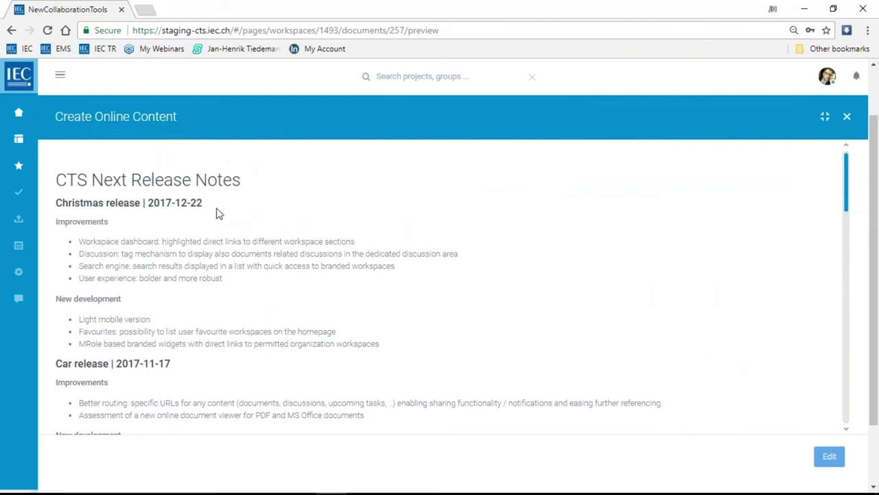
scroll(168, 214, down, 4)
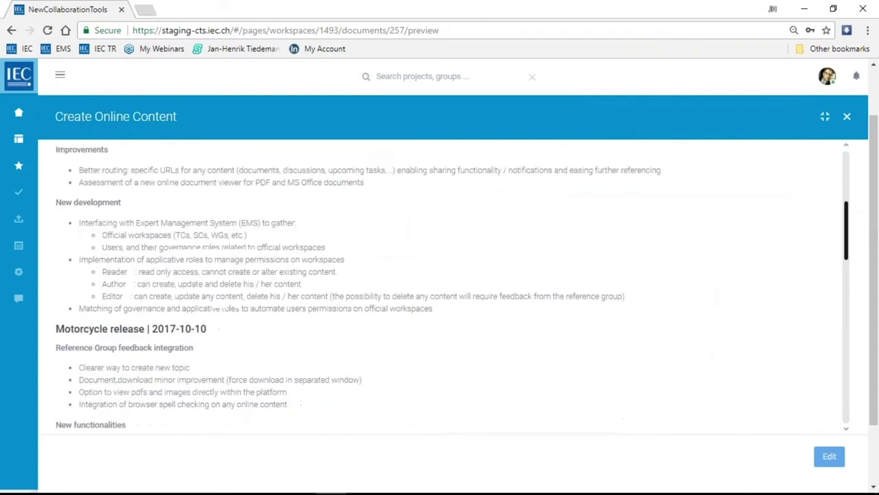
scroll(167, 240, down, 4)
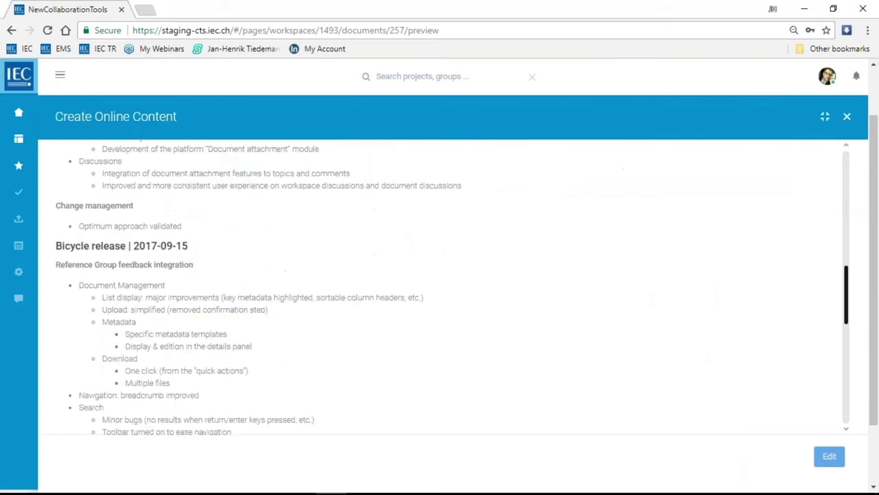
scroll(177, 261, up, 9)
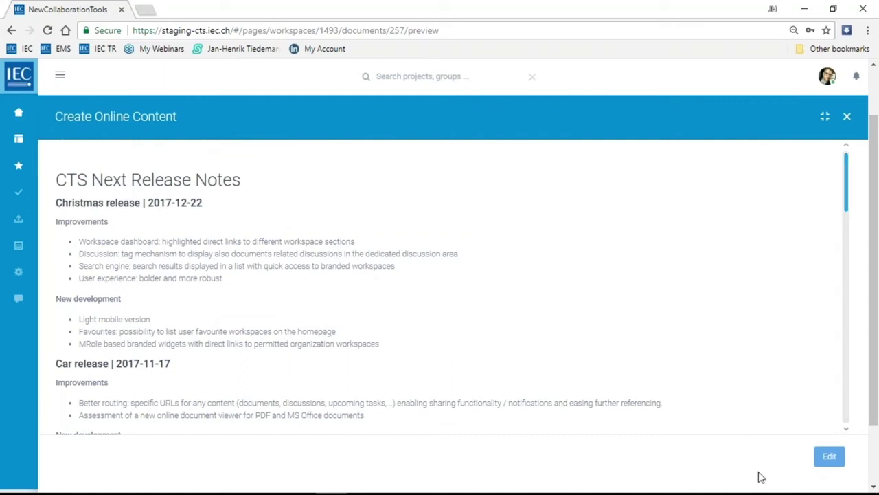
Open the release notes in the online editor, look through the editable text and close it without changes.
click(818, 460)
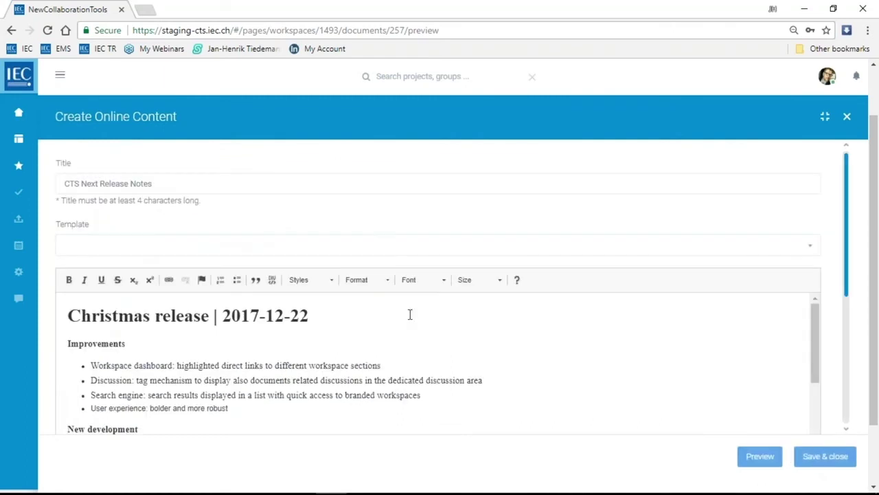
scroll(357, 340, down, 3)
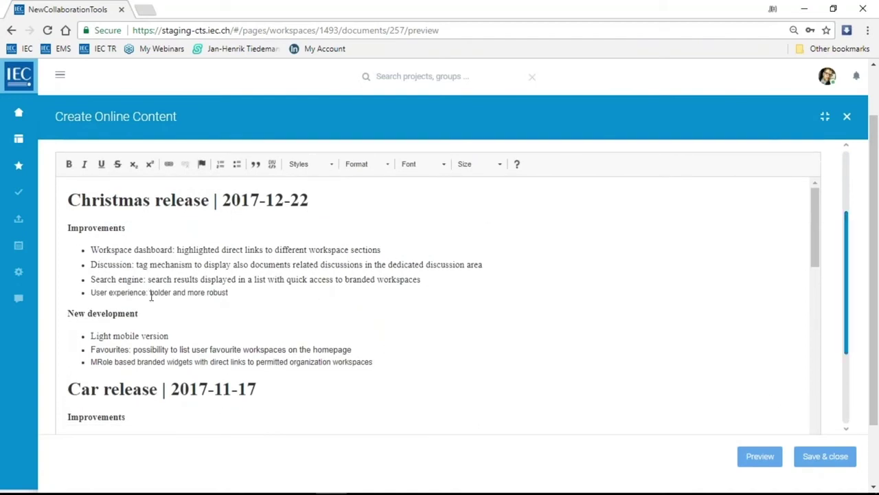
scroll(222, 376, down, 3)
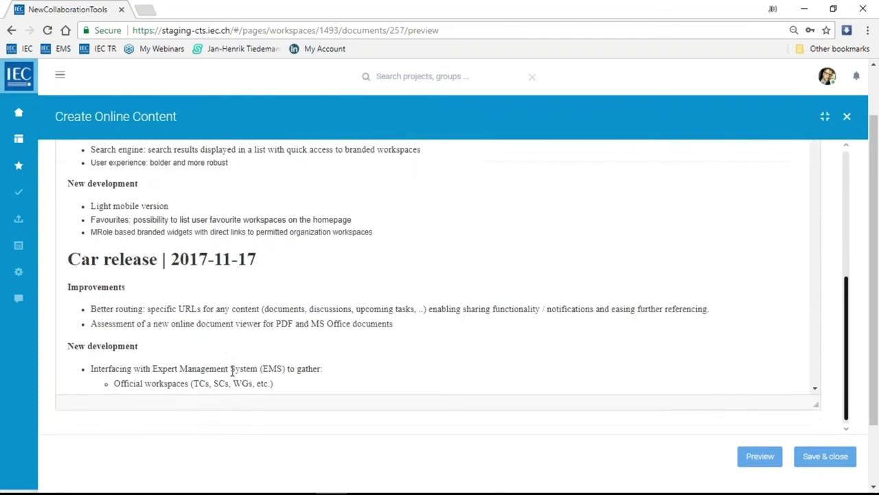
scroll(256, 348, up, 3)
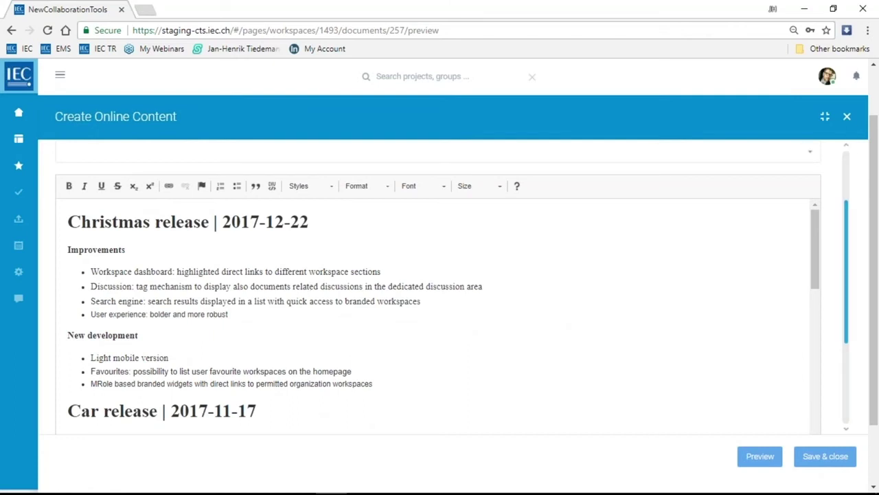
click(847, 117)
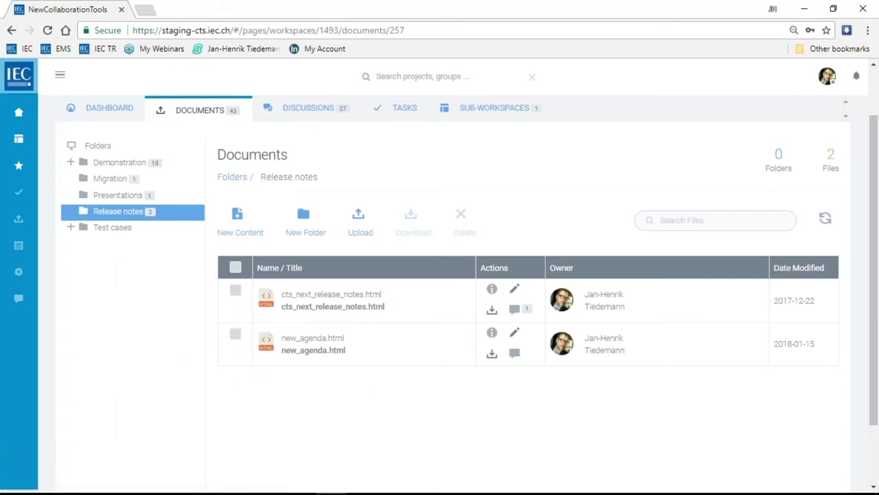
Start new online content in the Release notes folder using the Meeting report template.
click(247, 236)
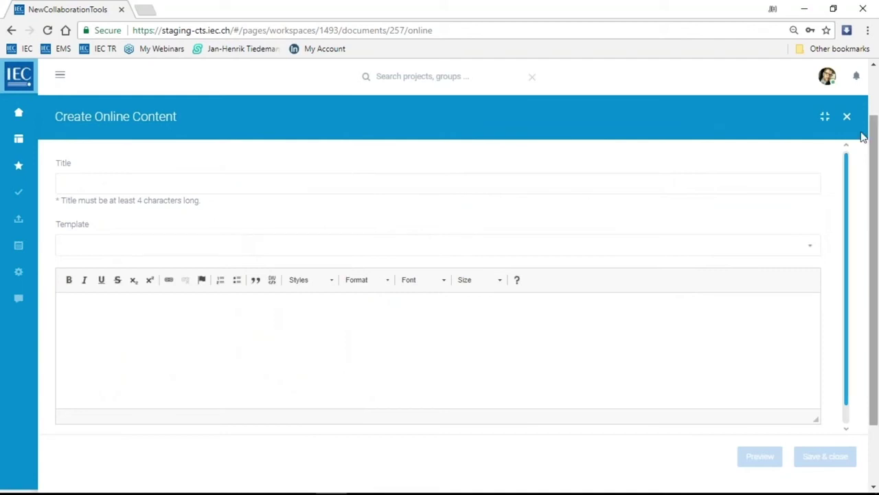
click(846, 117)
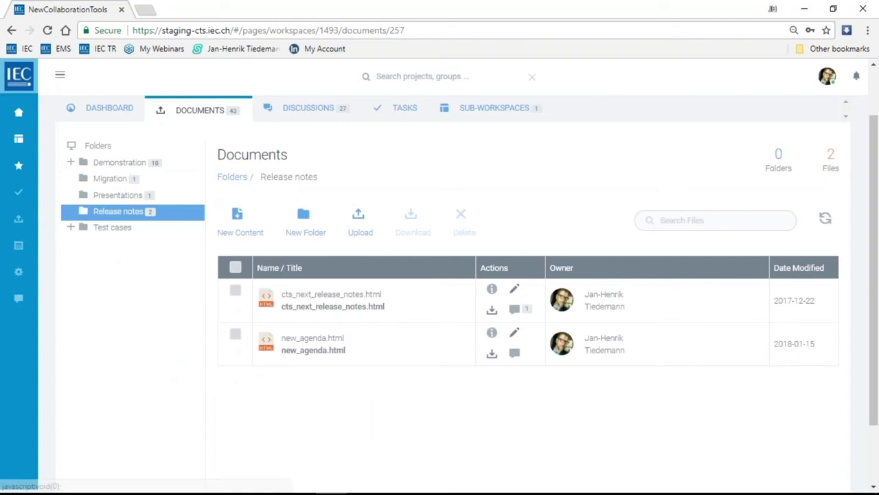
click(244, 232)
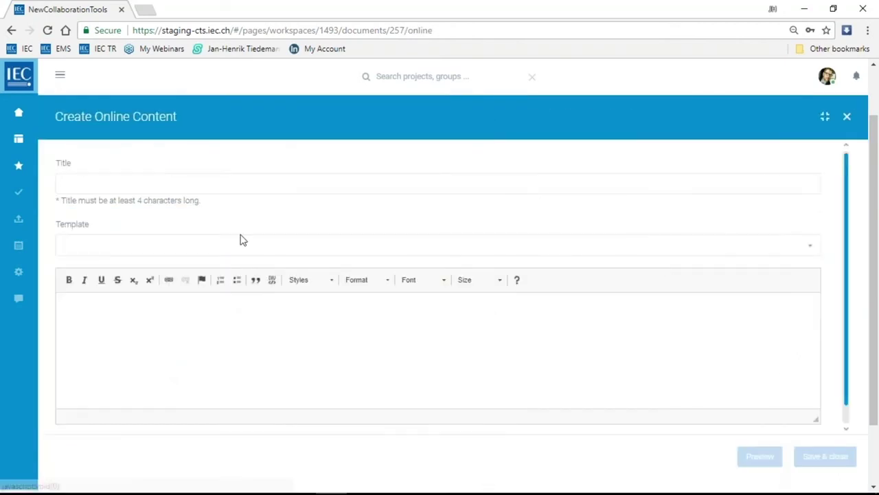
click(171, 189)
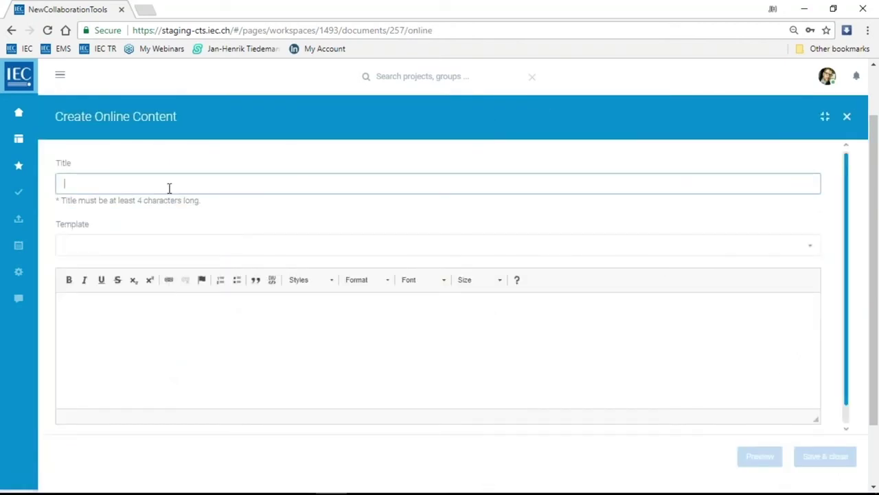
click(194, 244)
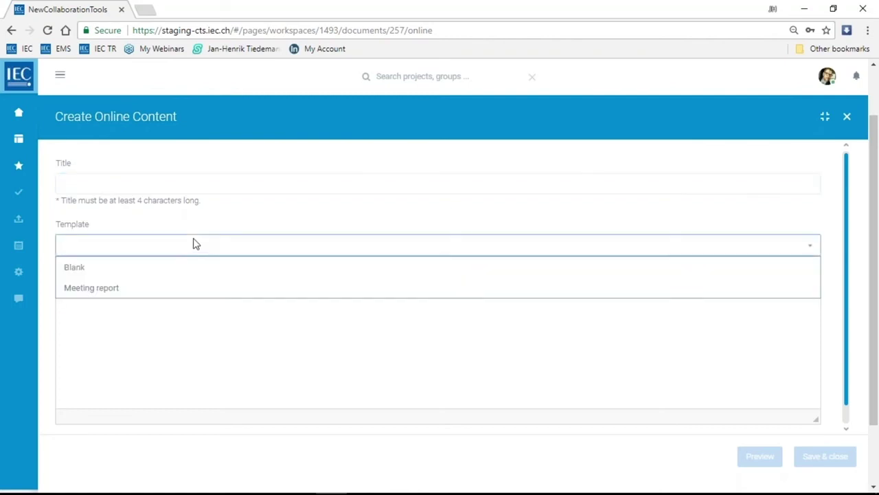
click(151, 288)
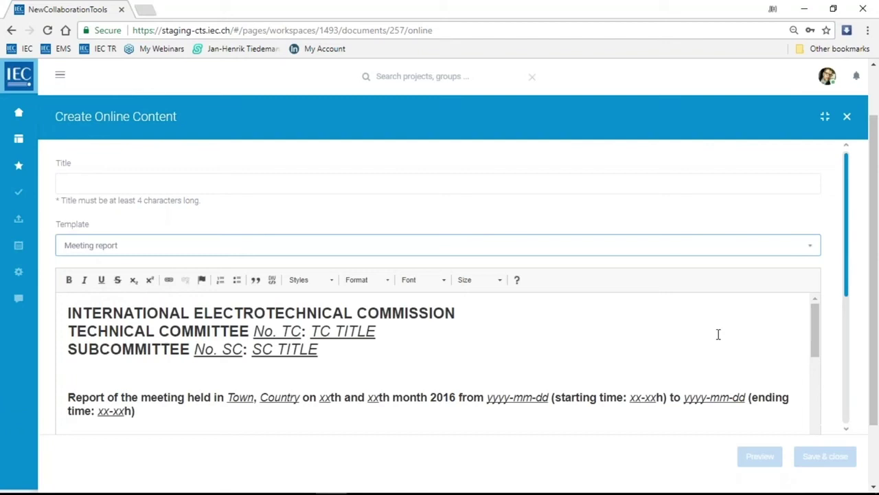
Replace the Town placeholder in the report's meeting line with "Vienna".
drag(815, 336, 850, 338)
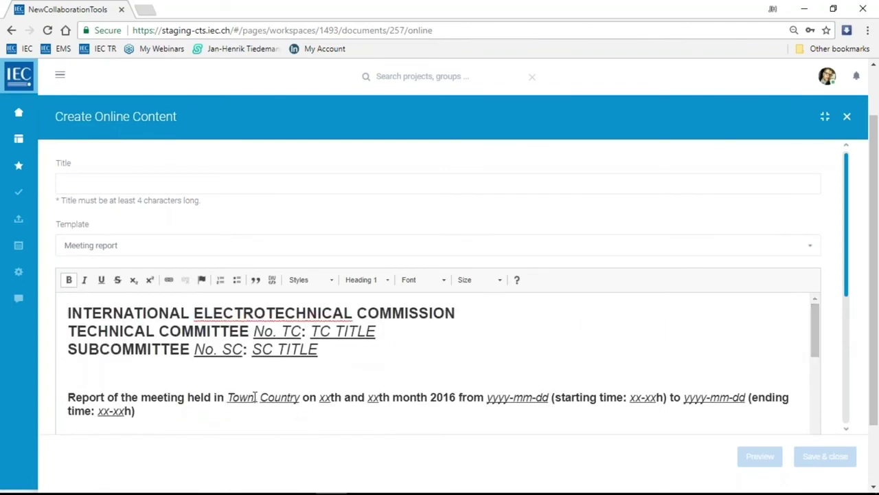
drag(254, 397, 232, 396)
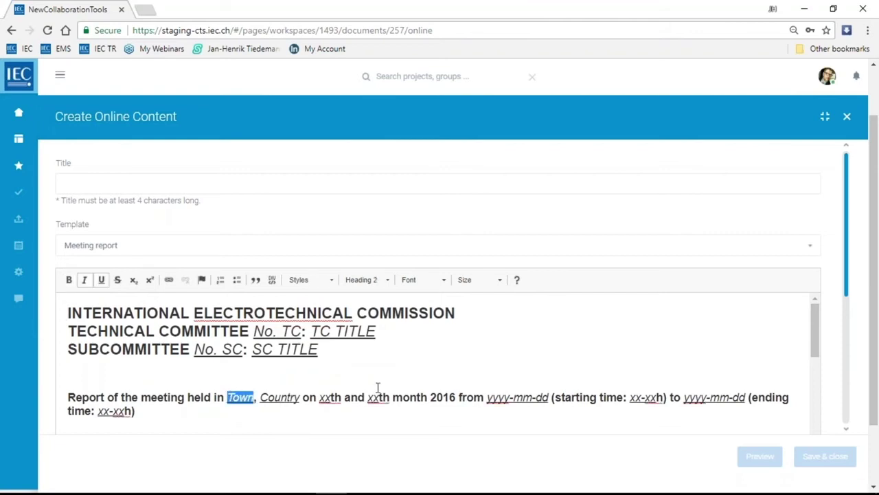
text(G)
key(BackSpace)
text(Vien)
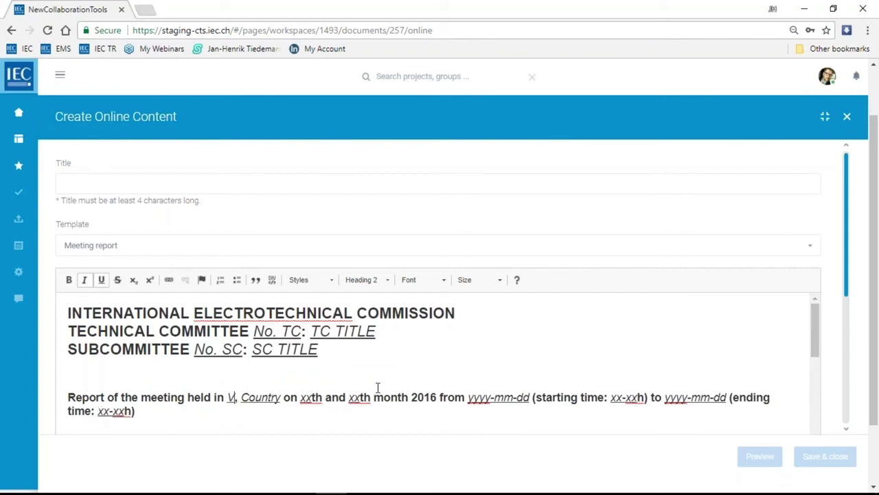
text(na)
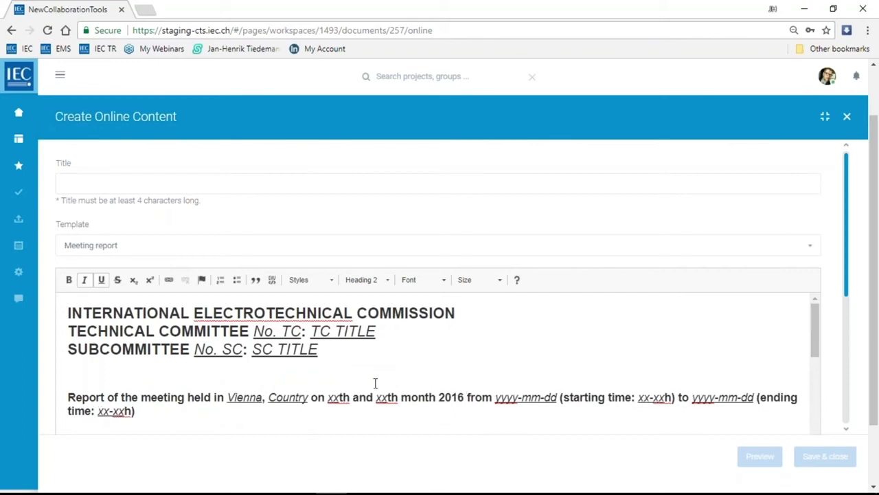
Title the online content "Meeting in Vienna", then save and close it.
click(132, 185)
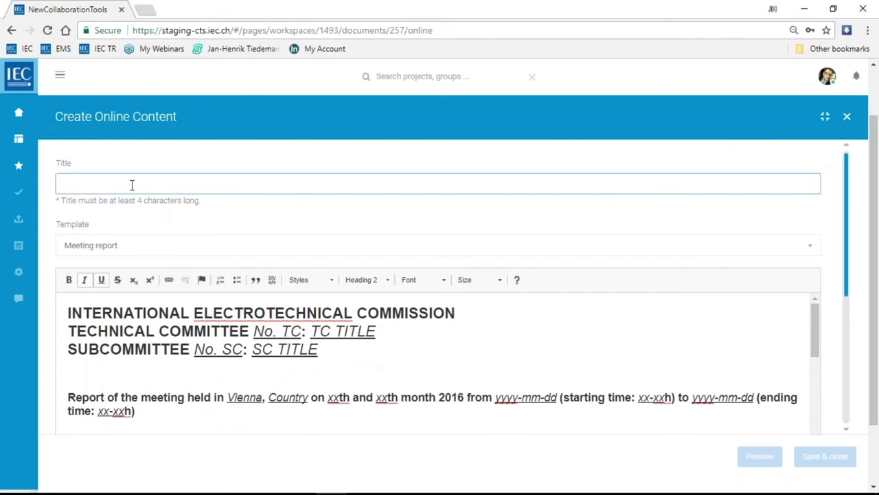
text(Meeting )
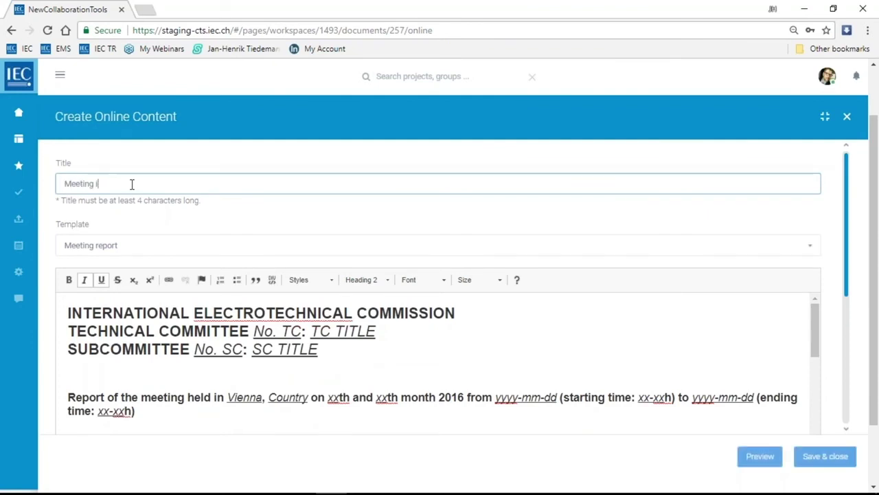
text(in Vienna)
click(825, 465)
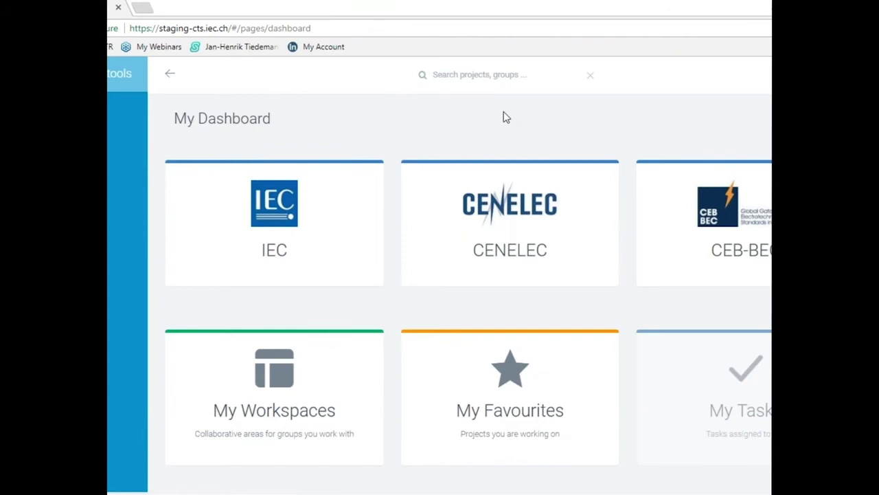
Switch to the PowerPoint presentation, start the slide show from the Live Demo slide and advance to the Migration status slide.
mouse_move(258, 485)
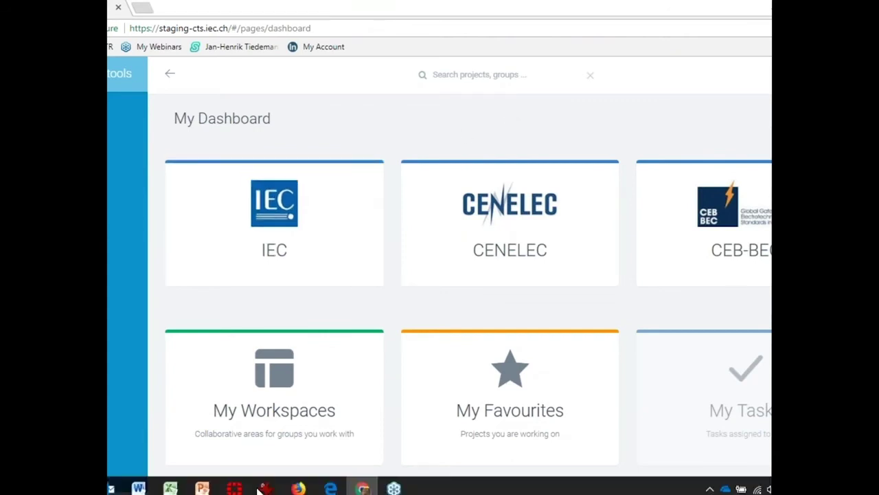
click(202, 485)
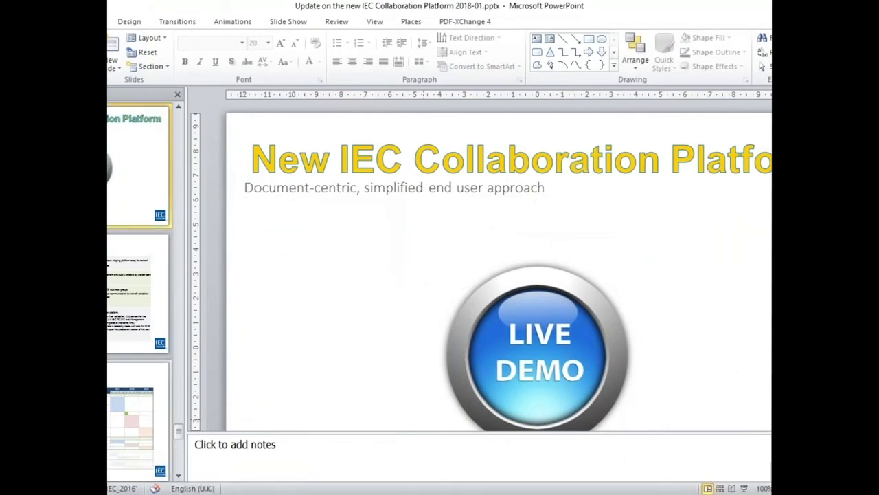
click(744, 487)
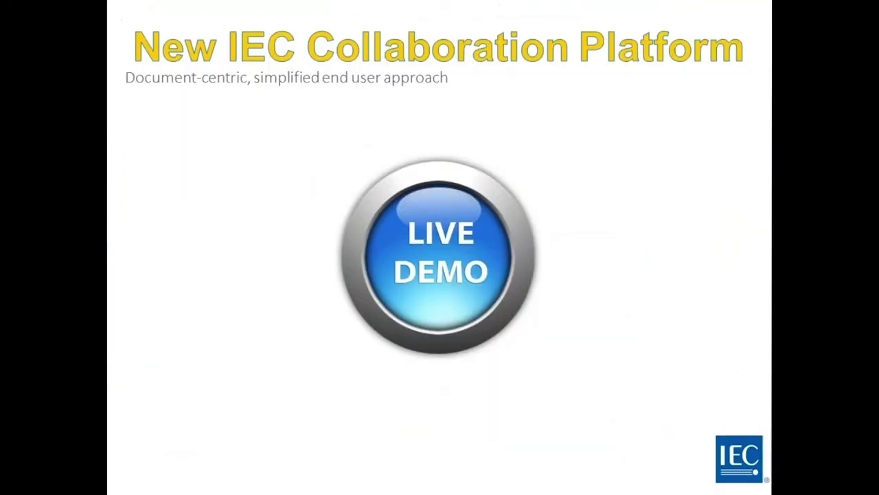
key(Right)
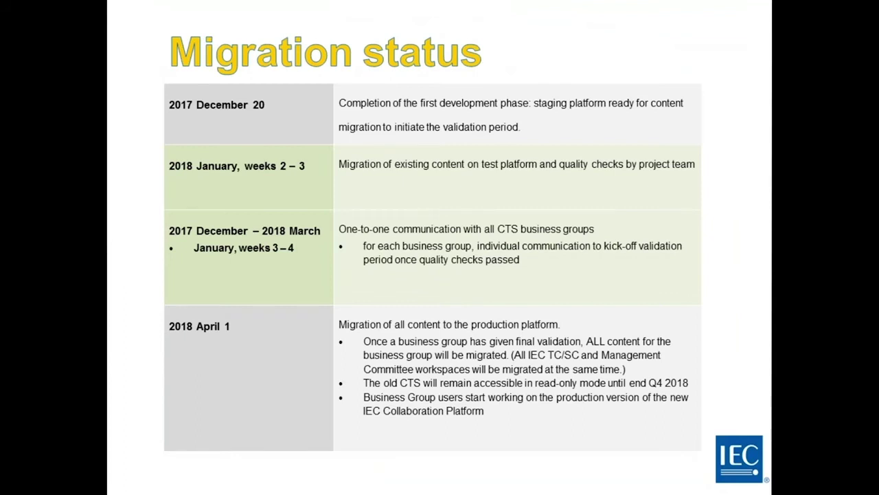